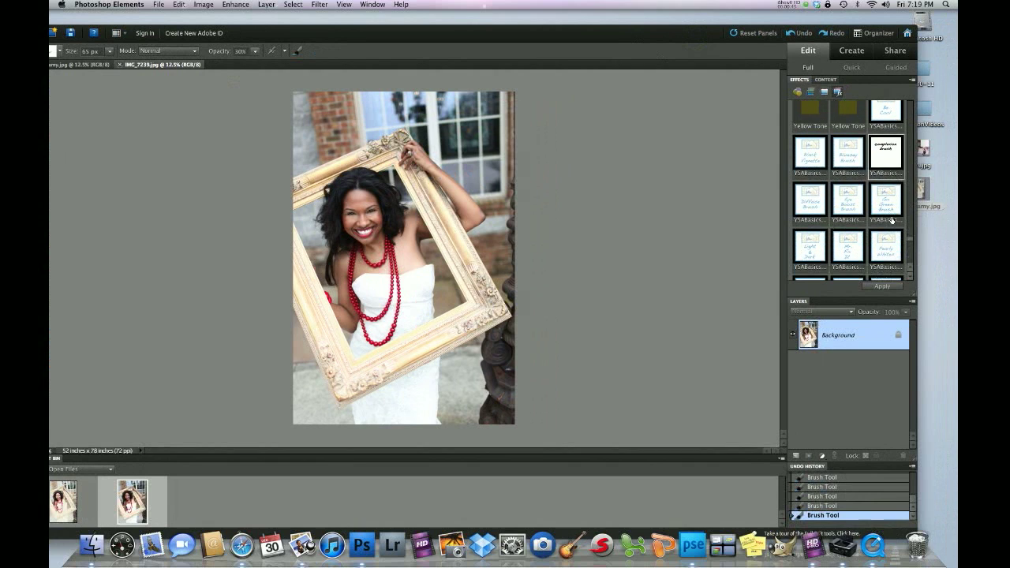
Step: Apply the YSABasicsShiningStar effect to the IMG_7239.jpg photo
{"action": "scroll", "coordinate": [891, 225], "scroll_direction": "down", "scroll_amount": 4}
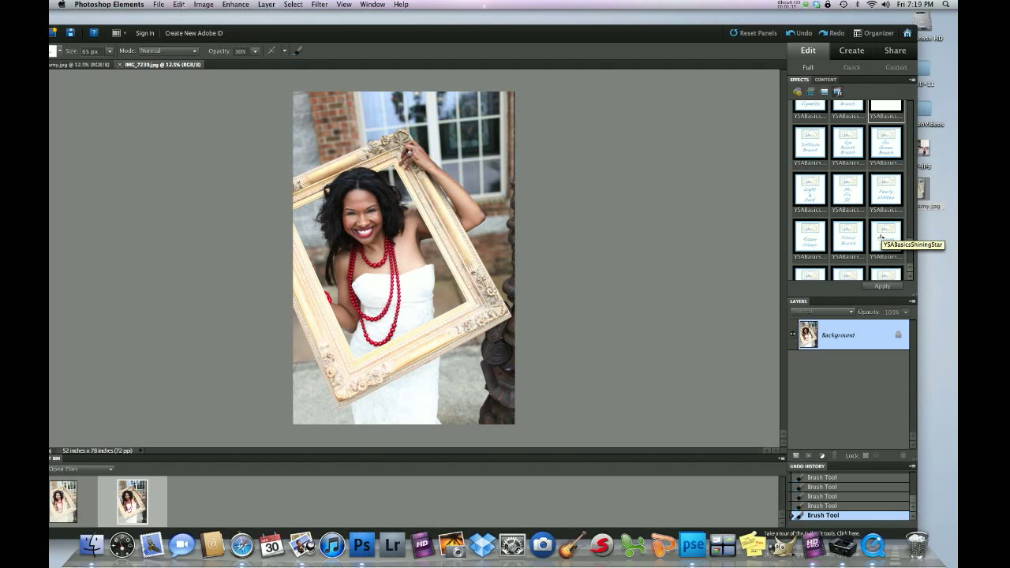
{"action": "double_click", "coordinate": [882, 235]}
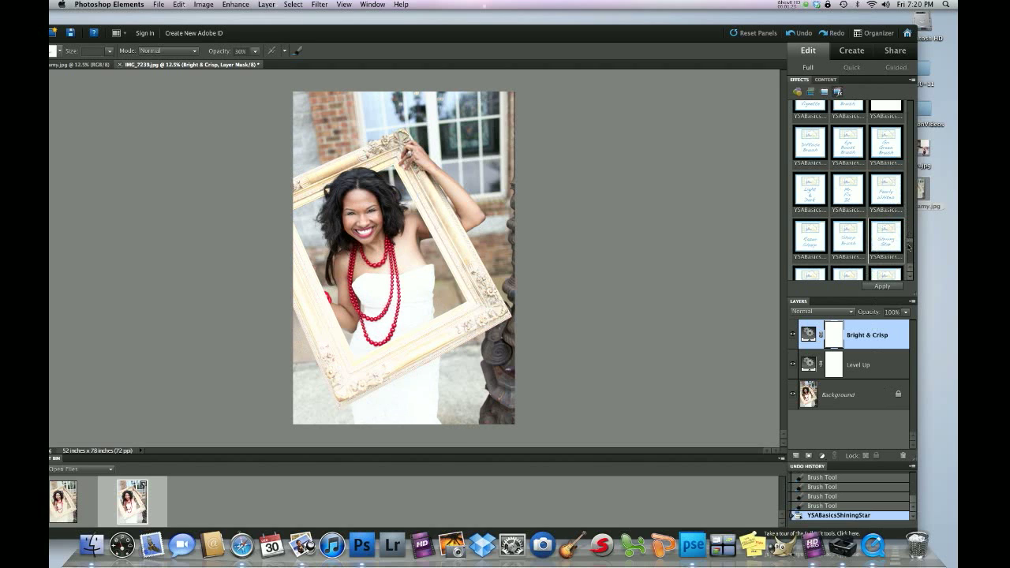
Step: Find the YSAGrouper effect and apply it to combine the Bright & Crisp and Level Up layers
{"action": "left_click_drag", "start_coordinate": [911, 242], "coordinate": [910, 224]}
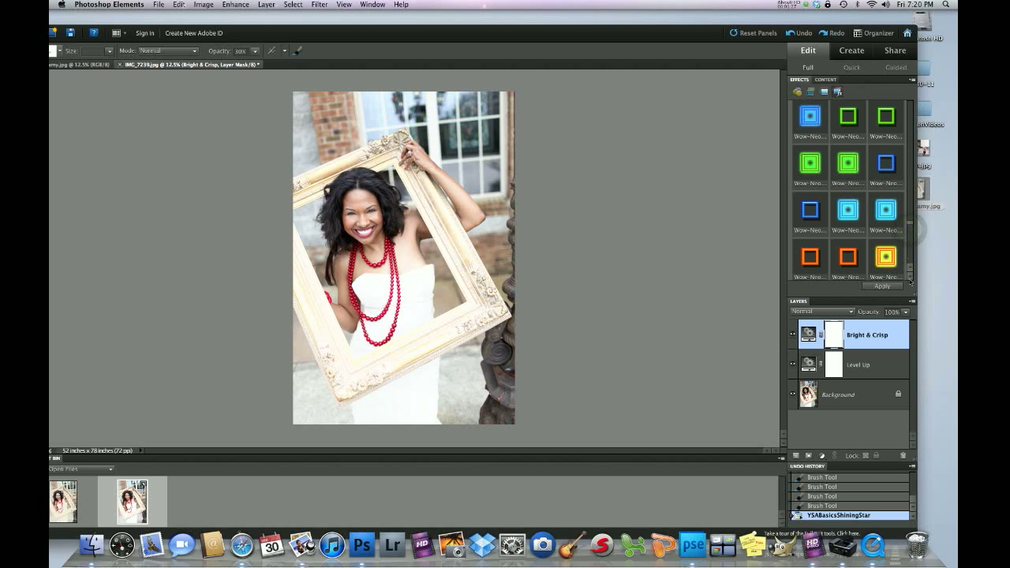
{"action": "left_click", "coordinate": [909, 277]}
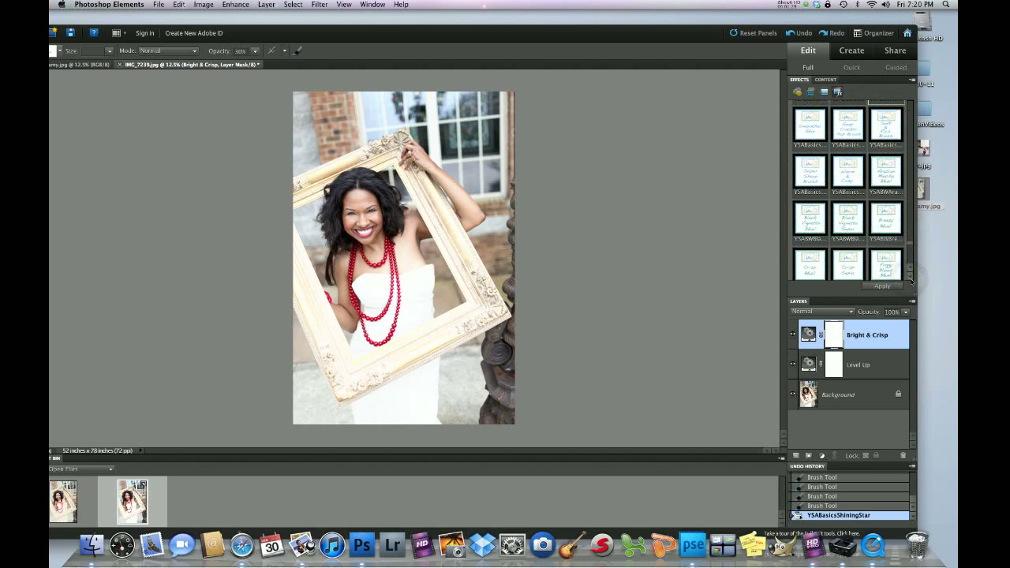
{"action": "left_click", "coordinate": [910, 244]}
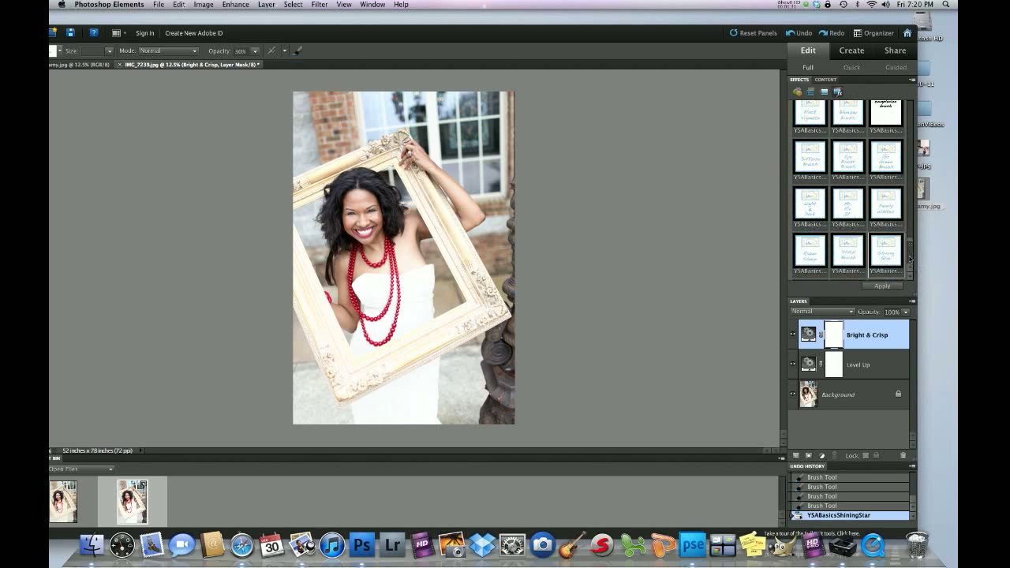
{"action": "left_click", "coordinate": [910, 278]}
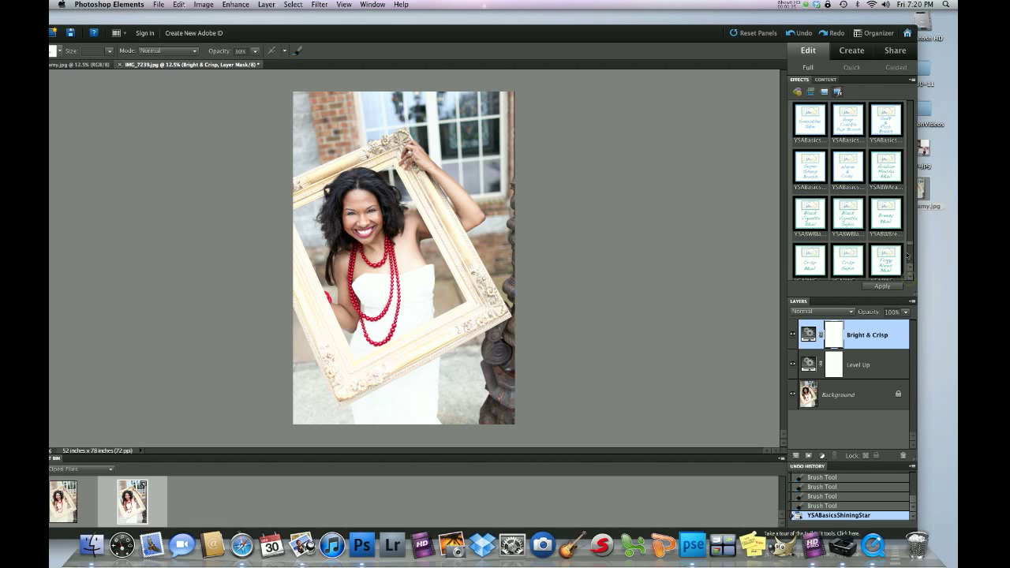
{"action": "scroll", "coordinate": [909, 251], "scroll_direction": "down", "scroll_amount": 10}
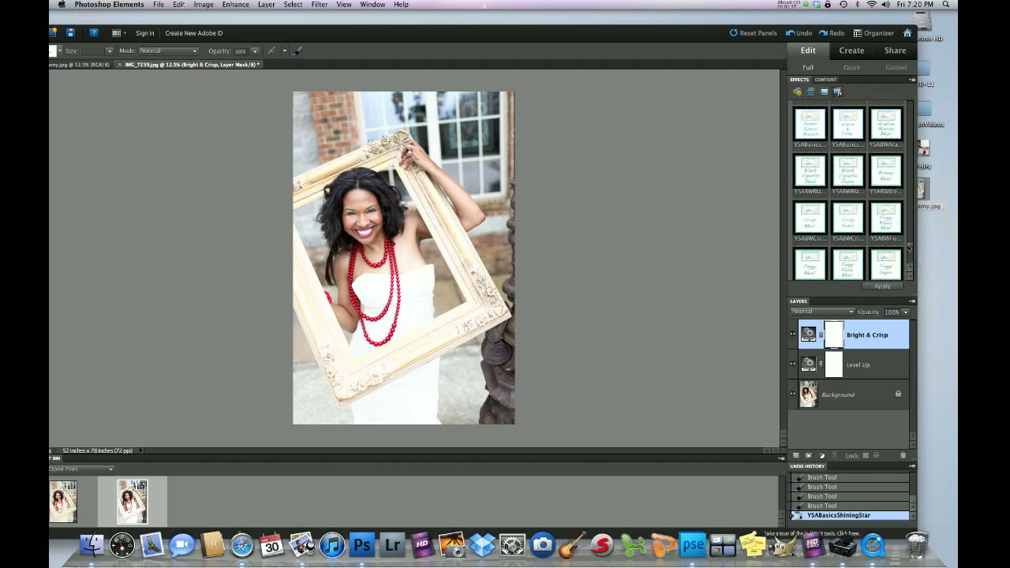
{"action": "scroll", "coordinate": [909, 249], "scroll_direction": "down", "scroll_amount": 8}
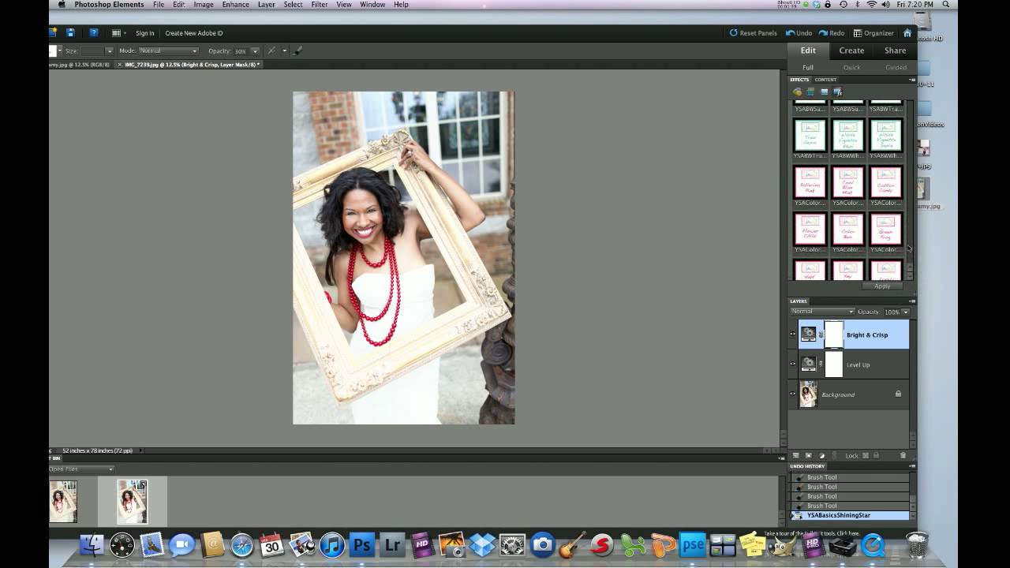
{"action": "scroll", "coordinate": [913, 243], "scroll_direction": "down", "scroll_amount": 8}
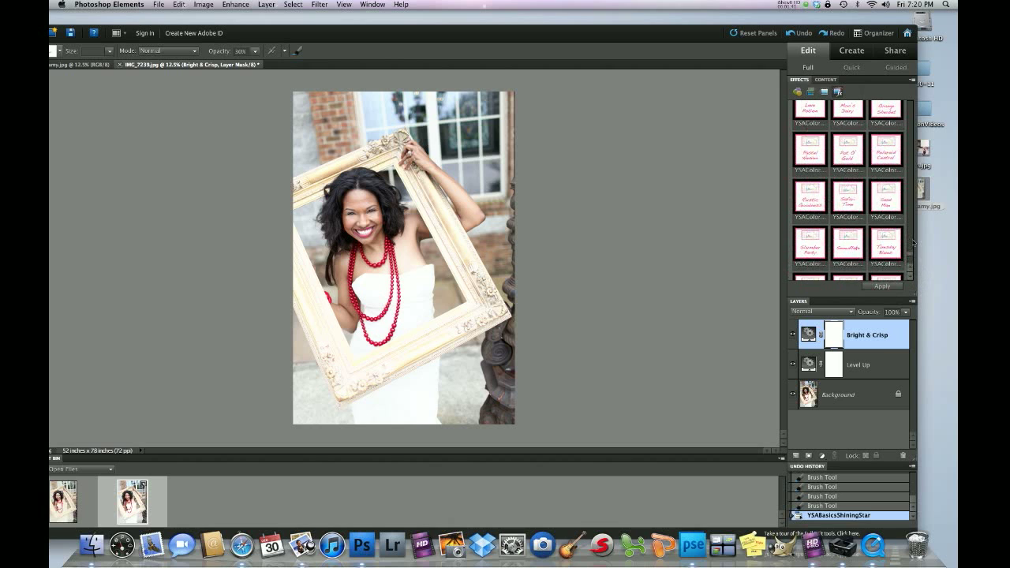
{"action": "scroll", "coordinate": [913, 243], "scroll_direction": "down", "scroll_amount": 5}
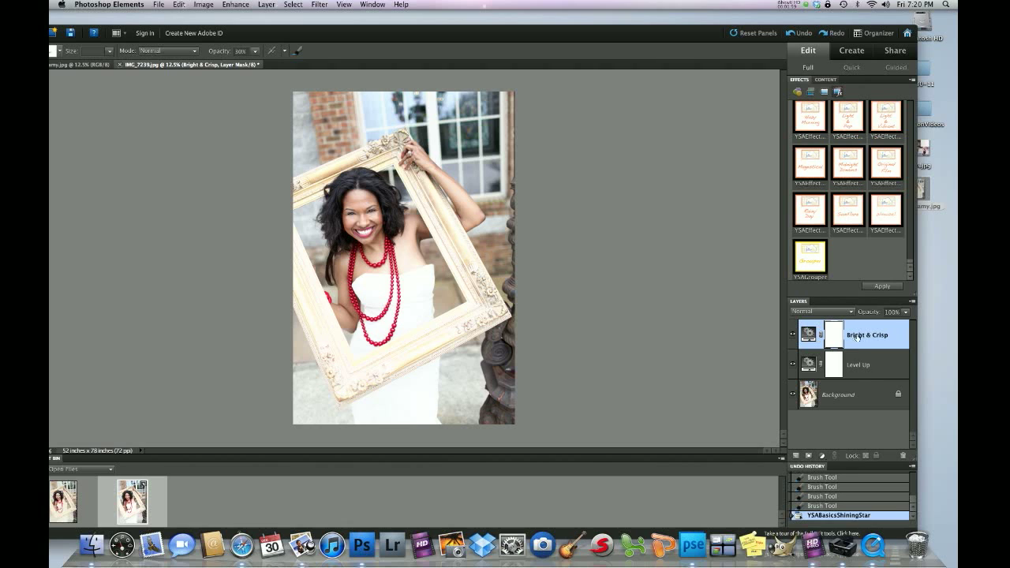
{"action": "double_click", "coordinate": [813, 262]}
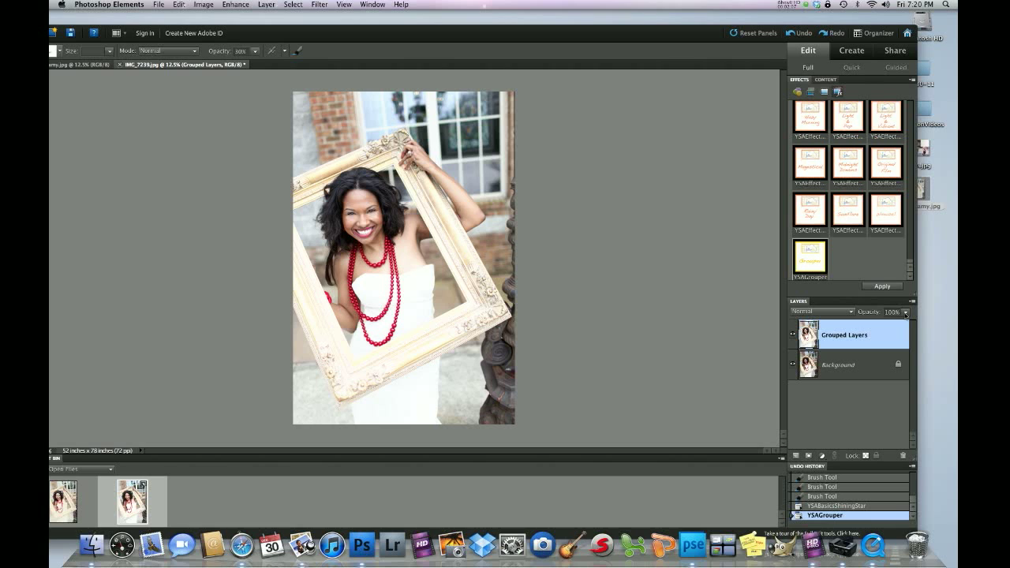
Step: Set the Grouped Layers opacity to 70% and compare the photo with the layer hidden and shown
{"action": "left_click", "coordinate": [905, 313]}
{"action": "left_click_drag", "start_coordinate": [905, 324], "coordinate": [892, 326]}
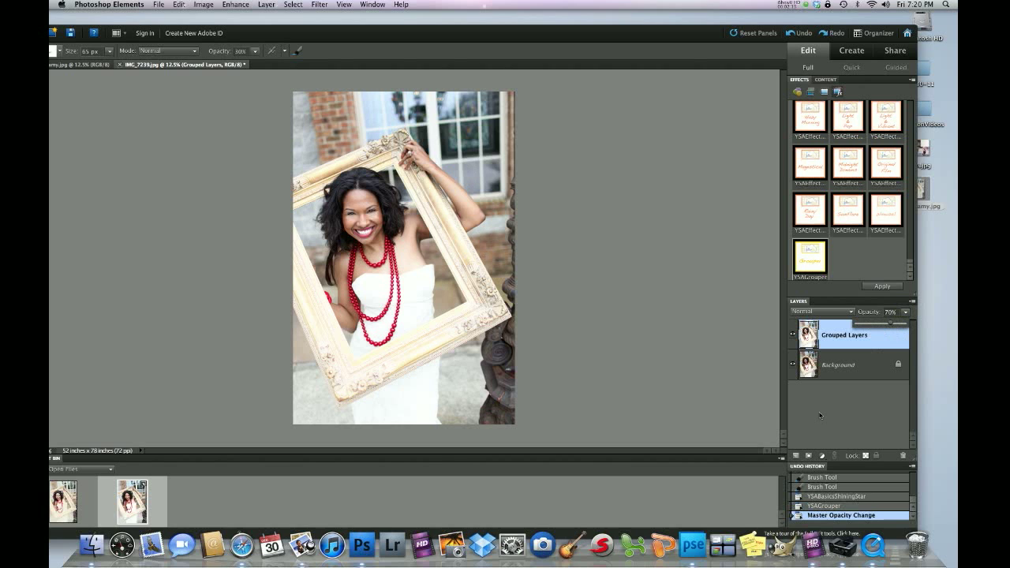
{"action": "left_click", "coordinate": [793, 334]}
{"action": "left_click", "coordinate": [793, 334]}
{"action": "left_click", "coordinate": [793, 334]}
{"action": "left_click", "coordinate": [793, 335]}
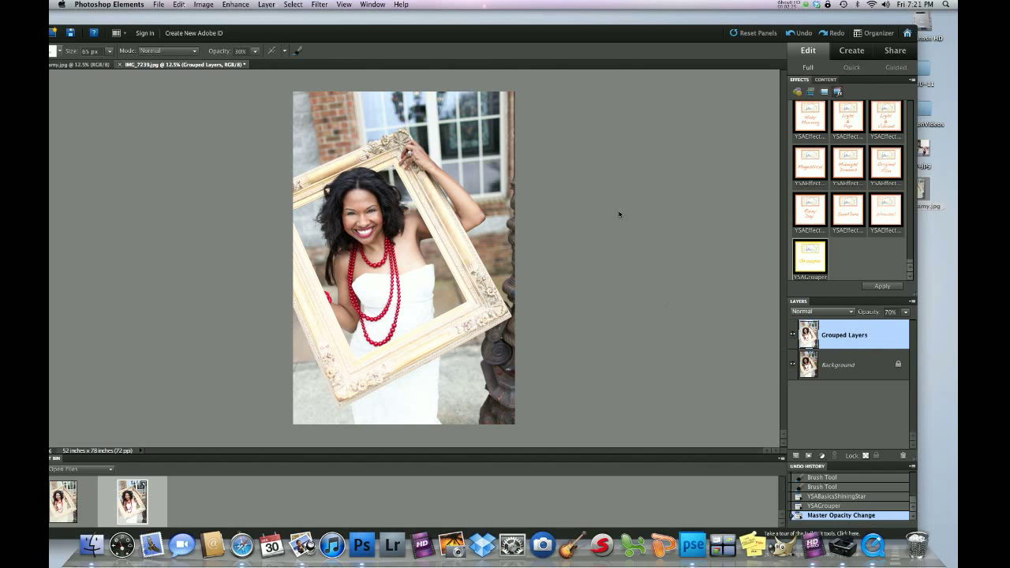
Step: Flatten the image and apply the YSAEffectsFadedBlueJeans effect to it
{"action": "left_click", "coordinate": [260, 5]}
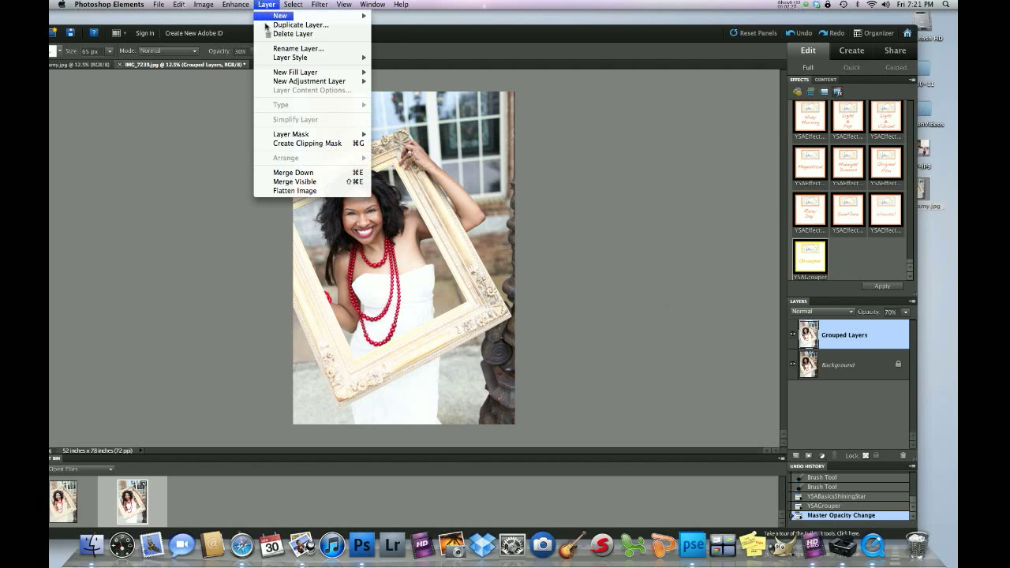
{"action": "left_click", "coordinate": [295, 190]}
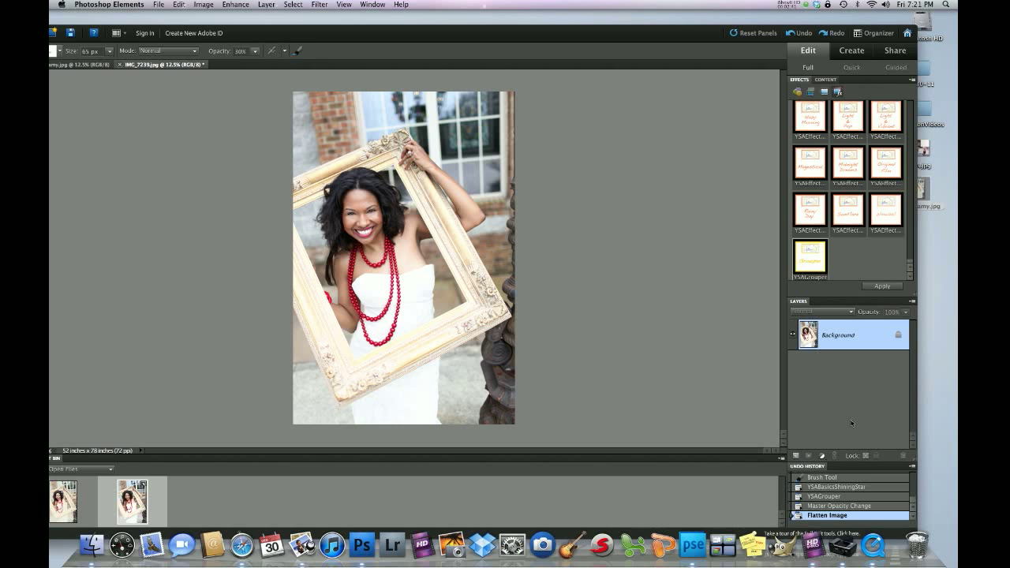
{"action": "scroll", "coordinate": [874, 239], "scroll_direction": "up", "scroll_amount": 5}
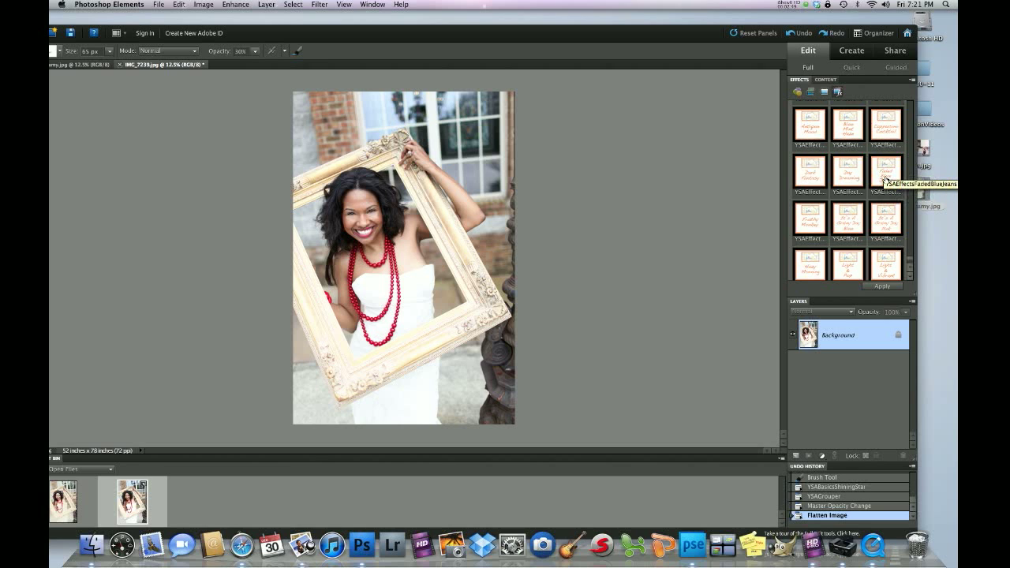
{"action": "double_click", "coordinate": [883, 177]}
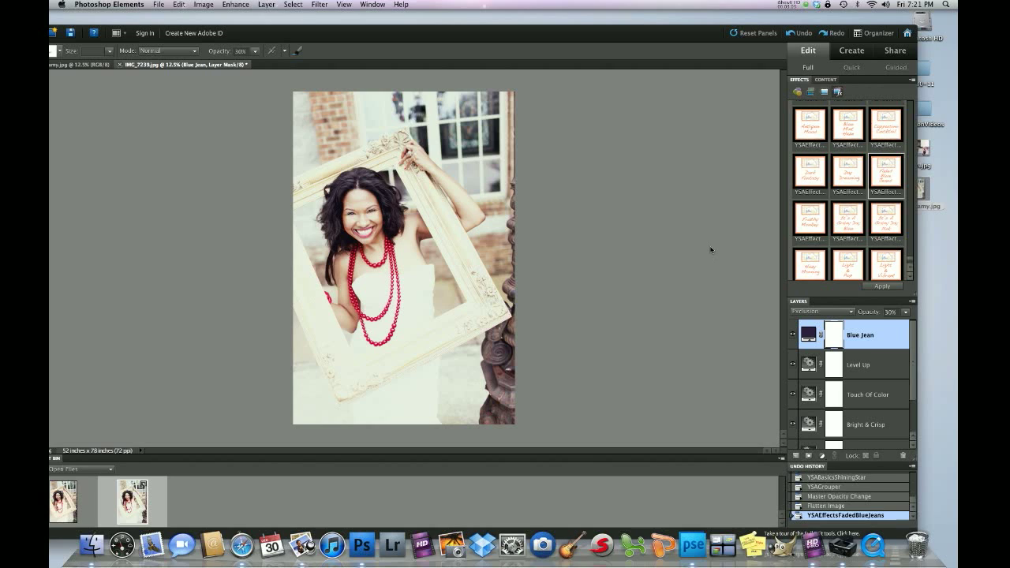
Step: Combine the Faded Blue Jeans layers with YSAGrouper and set the grouped layer's opacity to 40%
{"action": "left_click_drag", "start_coordinate": [909, 258], "coordinate": [910, 265]}
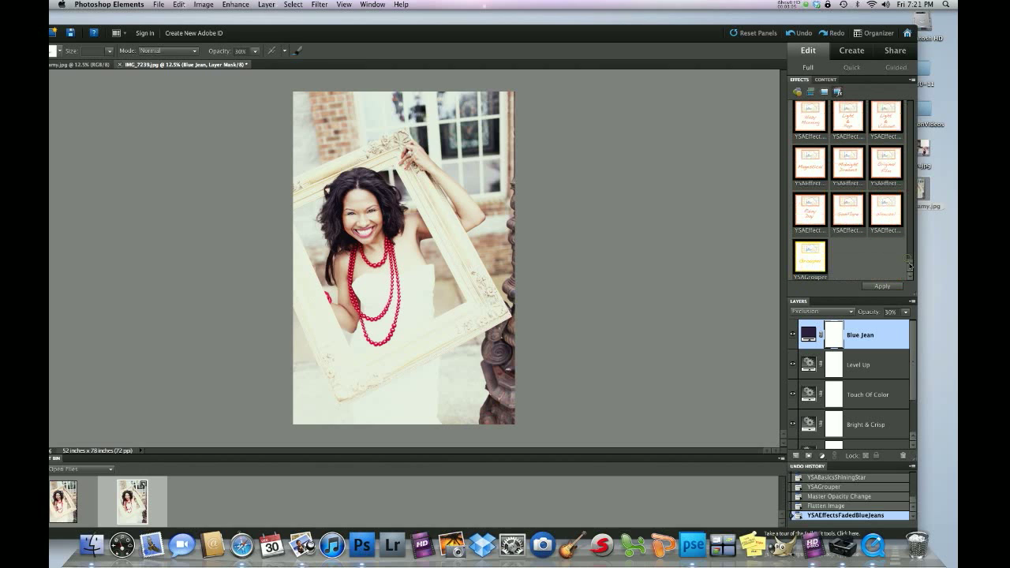
{"action": "double_click", "coordinate": [808, 255]}
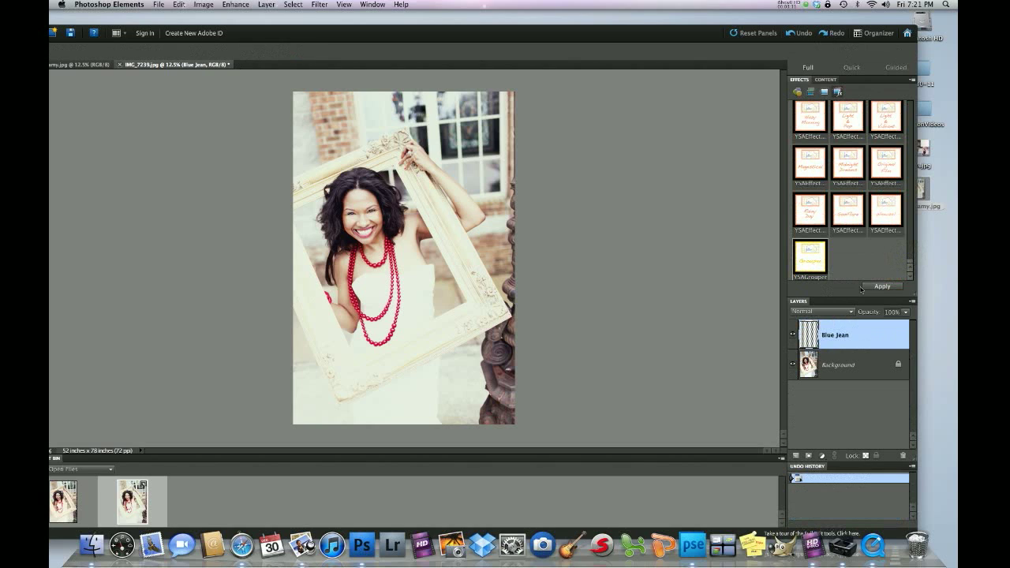
{"action": "left_click_drag", "start_coordinate": [906, 313], "coordinate": [874, 329]}
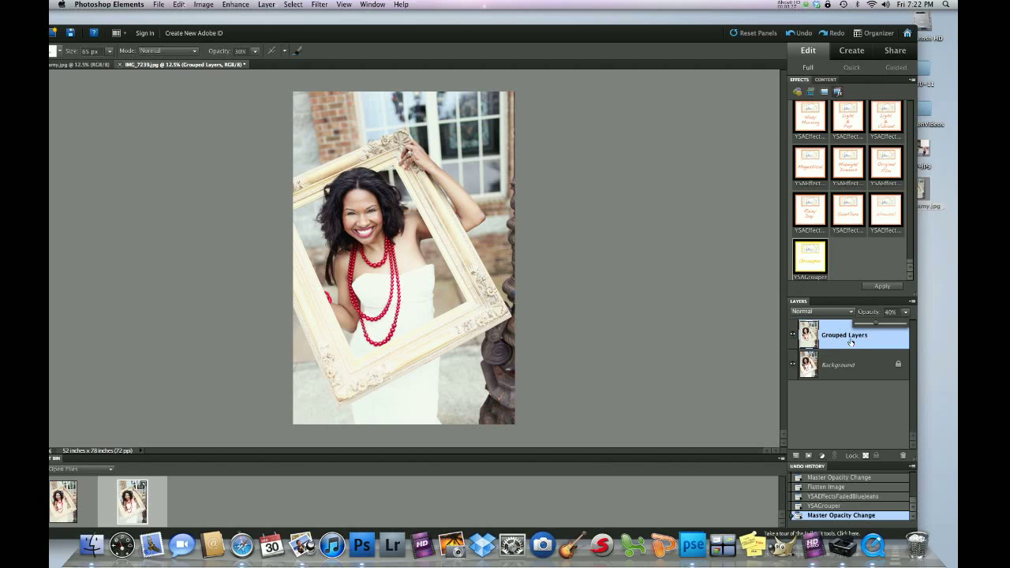
Step: Add a layer mask to Grouped Layers and set the brush to black, 412 px and 50% opacity
{"action": "left_click", "coordinate": [808, 456]}
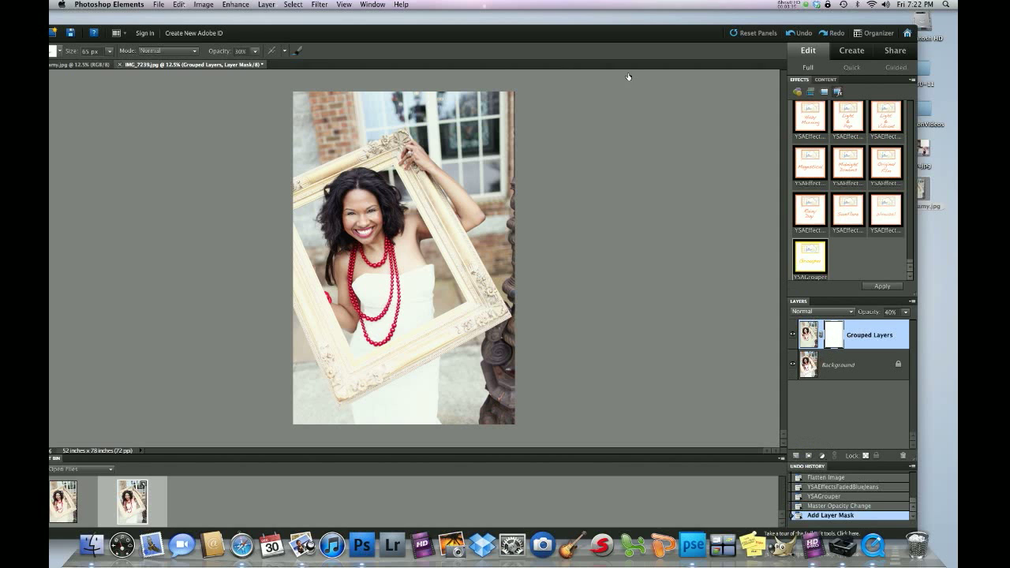
{"action": "double_click", "coordinate": [597, 35]}
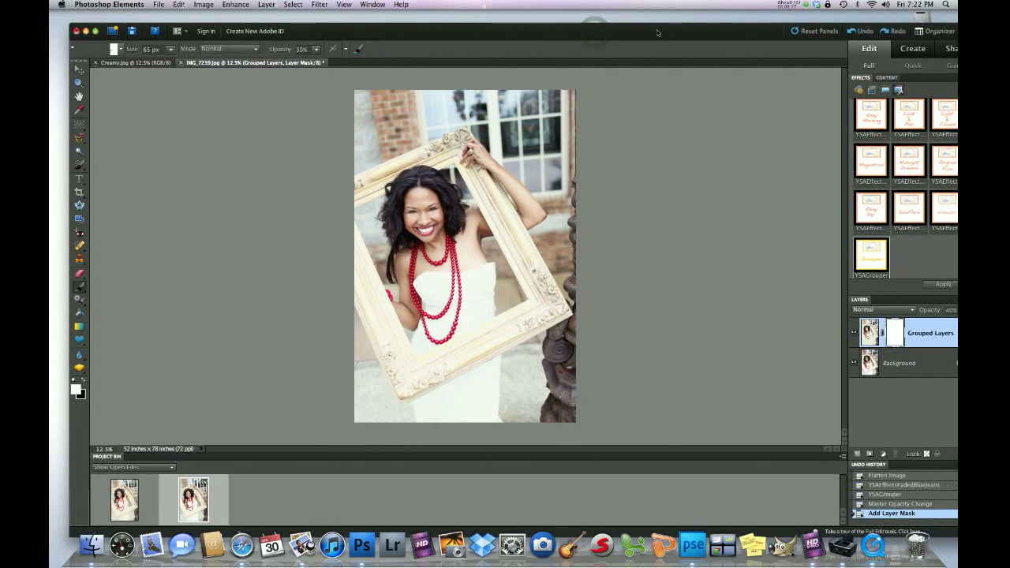
{"action": "left_click", "coordinate": [83, 380]}
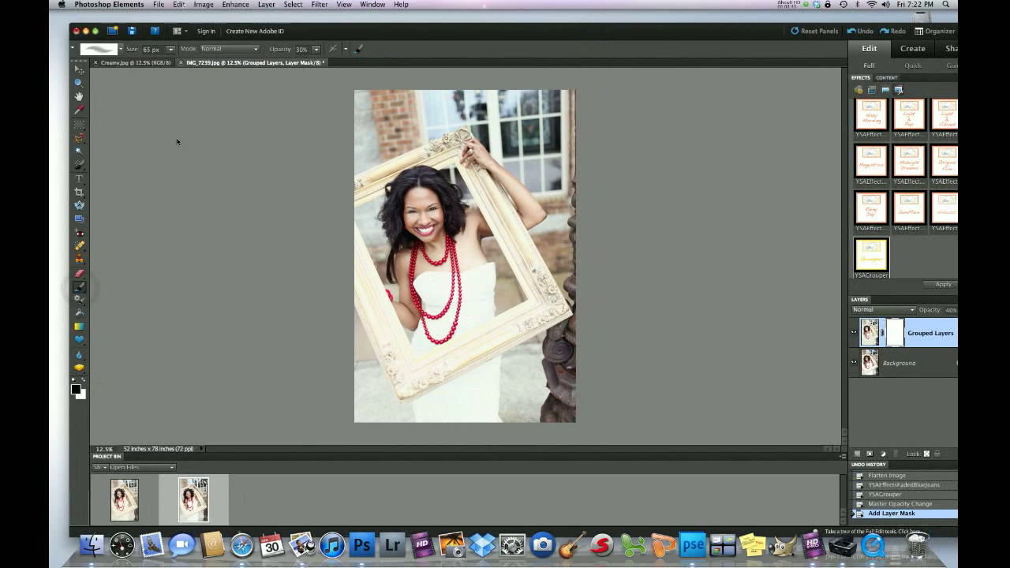
{"action": "left_click", "coordinate": [170, 49]}
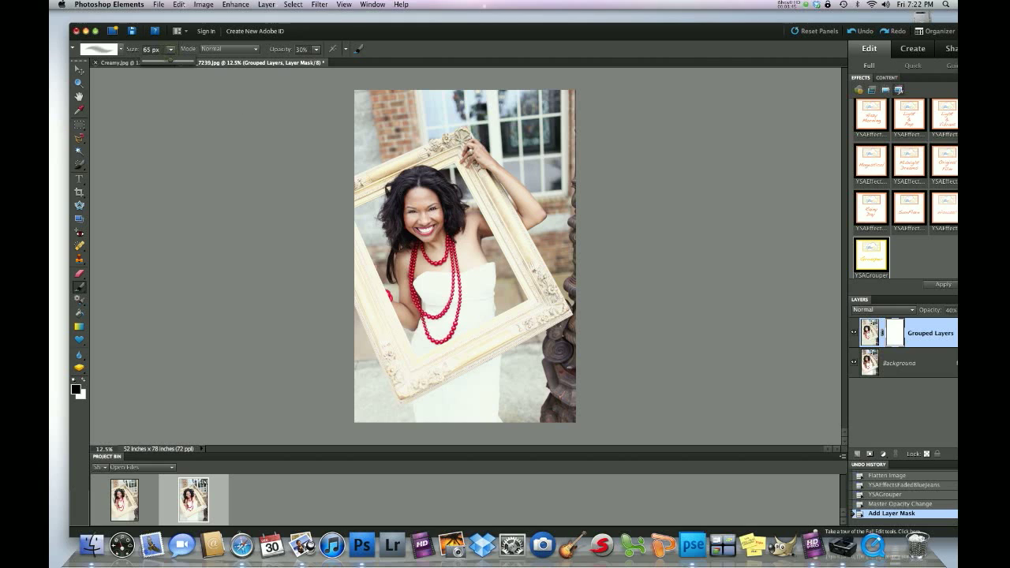
{"action": "left_click_drag", "start_coordinate": [170, 61], "coordinate": [187, 62]}
{"action": "left_click", "coordinate": [180, 62]}
{"action": "left_click_drag", "start_coordinate": [183, 62], "coordinate": [187, 61]}
{"action": "left_click", "coordinate": [314, 50]}
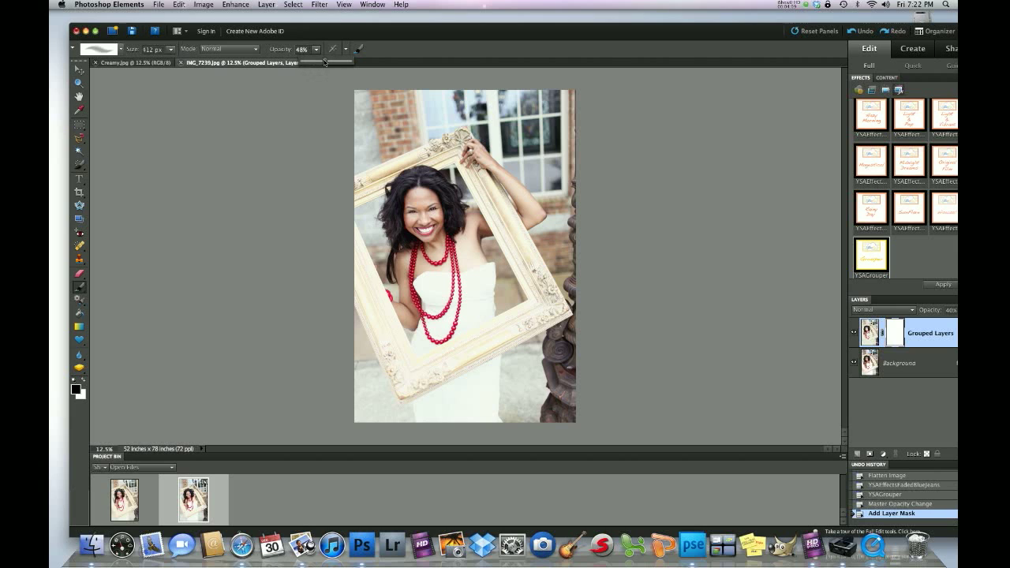
Step: Paint black on the layer mask along all four sides of the ornate picture frame
{"action": "mouse_move", "coordinate": [455, 147]}
{"action": "left_mouse_down"}
{"action": "mouse_move", "coordinate": [436, 151]}
{"action": "mouse_move", "coordinate": [458, 146]}
{"action": "mouse_move", "coordinate": [444, 150]}
{"action": "left_mouse_up"}
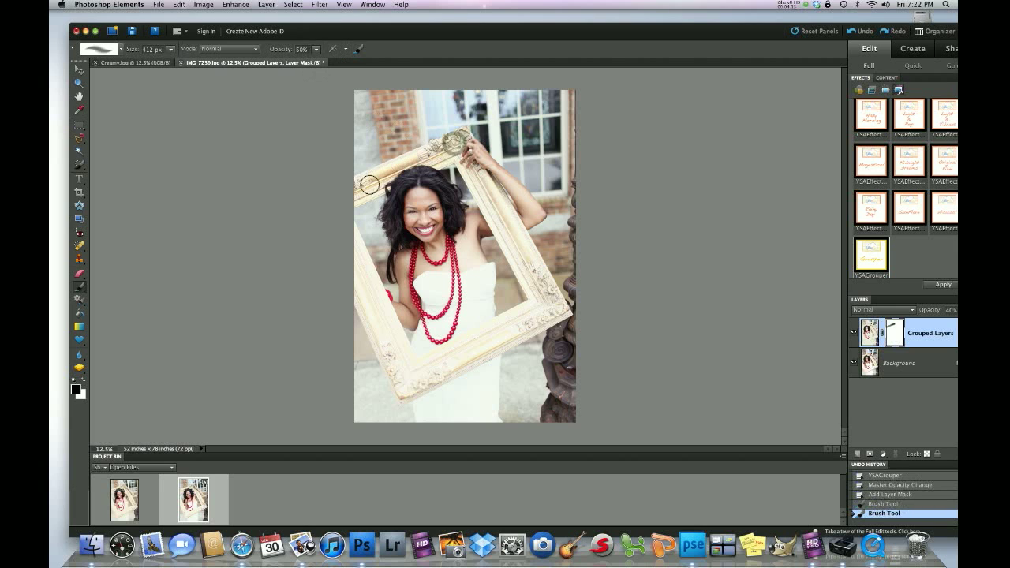
{"action": "left_click", "coordinate": [364, 189]}
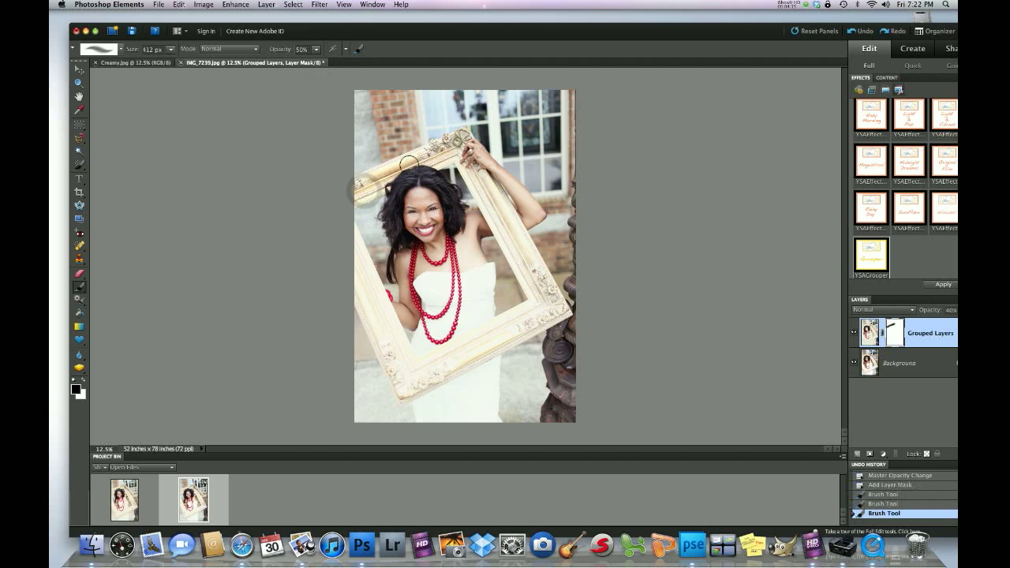
{"action": "left_click_drag", "start_coordinate": [446, 146], "coordinate": [462, 140]}
{"action": "mouse_move", "coordinate": [478, 175]}
{"action": "left_mouse_down"}
{"action": "mouse_move", "coordinate": [541, 300]}
{"action": "mouse_move", "coordinate": [540, 276]}
{"action": "left_mouse_up"}
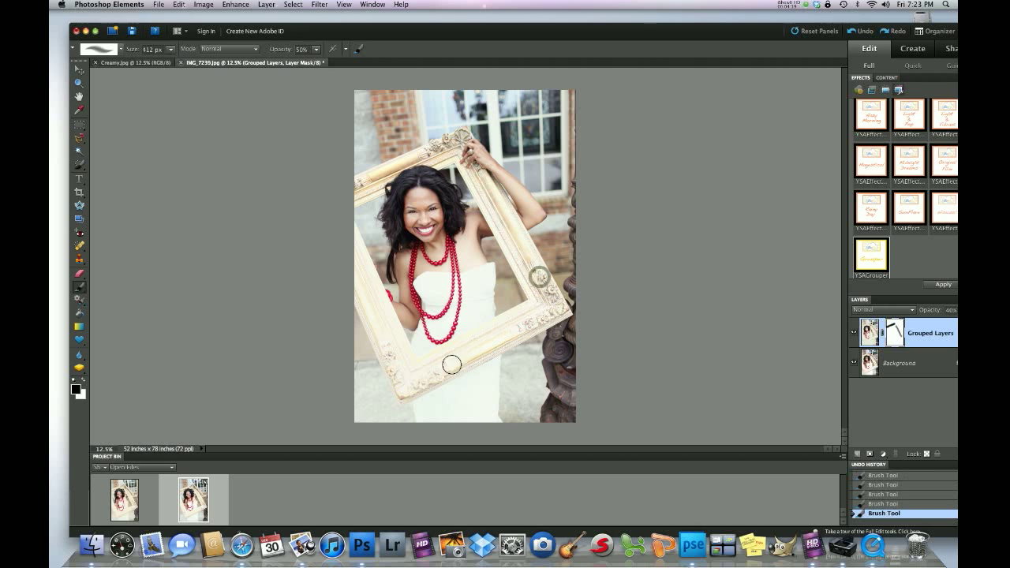
{"action": "mouse_move", "coordinate": [476, 346]}
{"action": "left_mouse_down"}
{"action": "mouse_move", "coordinate": [417, 368]}
{"action": "mouse_move", "coordinate": [379, 345]}
{"action": "mouse_move", "coordinate": [357, 273]}
{"action": "left_mouse_up"}
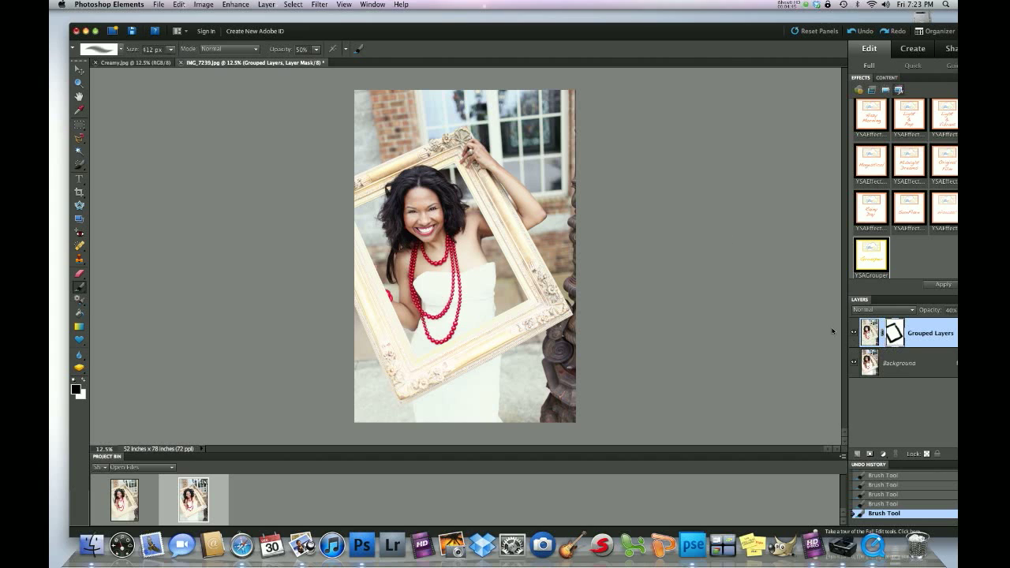
Step: Enlarge the brush to 1118 px and paint the mask over the background around the woman and frame
{"action": "left_click", "coordinate": [170, 49]}
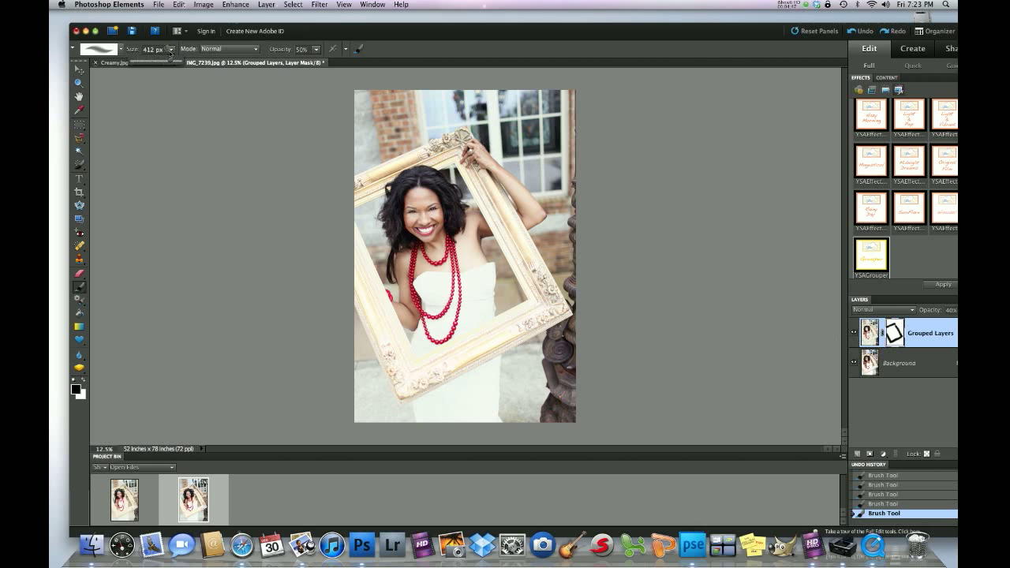
{"action": "left_click", "coordinate": [394, 114]}
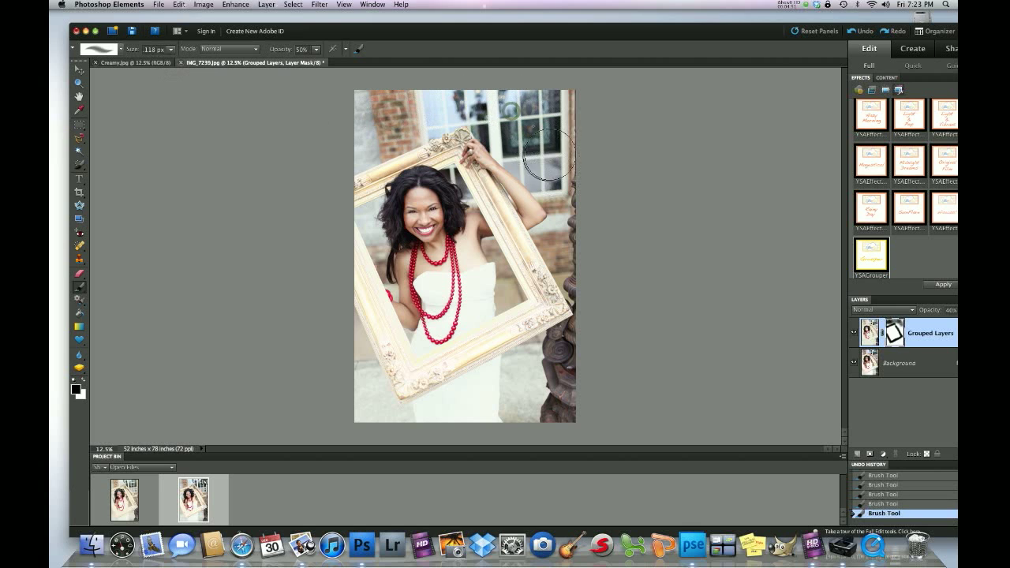
{"action": "mouse_move", "coordinate": [542, 366]}
{"action": "left_mouse_down"}
{"action": "mouse_move", "coordinate": [534, 400]}
{"action": "mouse_move", "coordinate": [526, 360]}
{"action": "mouse_move", "coordinate": [489, 401]}
{"action": "left_mouse_up"}
{"action": "left_click_drag", "start_coordinate": [355, 356], "coordinate": [365, 406]}
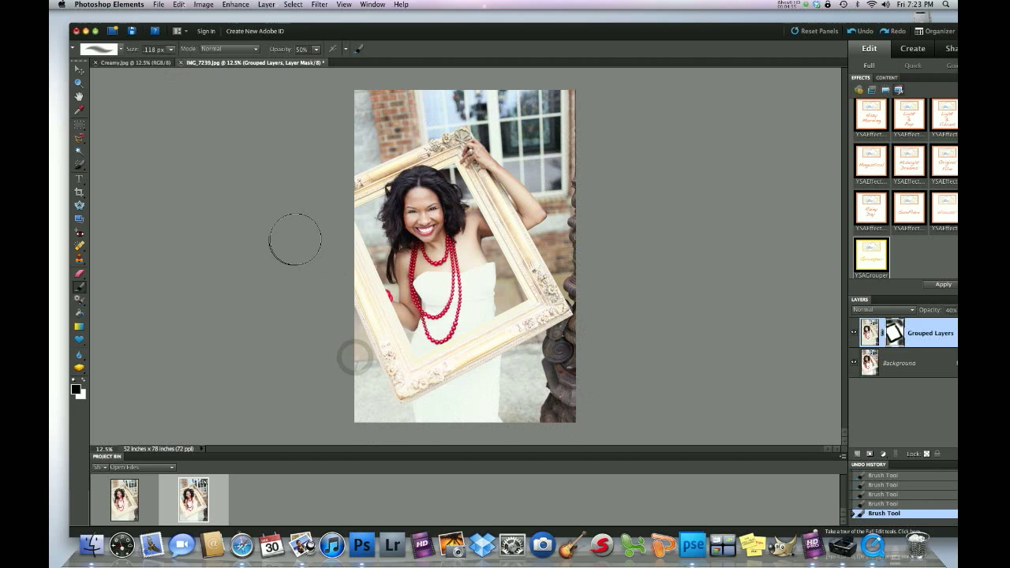
Step: Flatten the masked Grouped Layers into the Background layer
{"action": "left_click", "coordinate": [266, 4]}
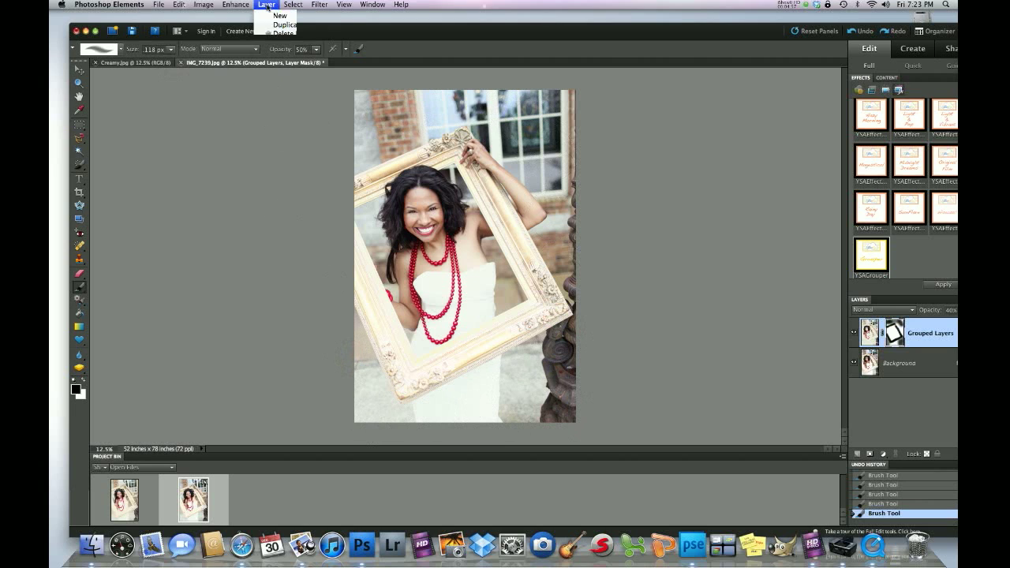
{"action": "left_click", "coordinate": [291, 192]}
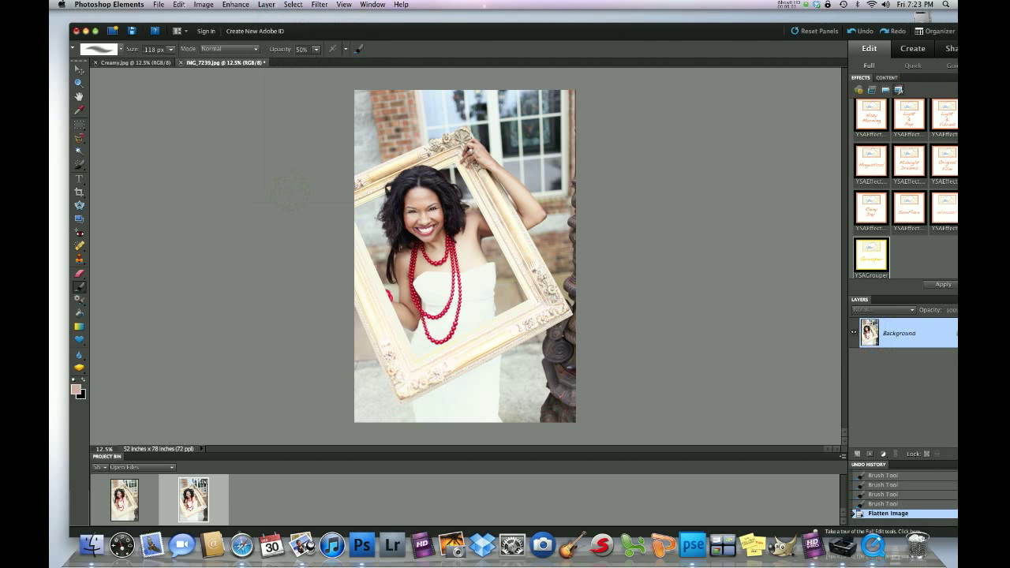
Step: Find the Slumber Party effect among the YSAColor effects and apply it to the image
{"action": "left_click_drag", "start_coordinate": [557, 35], "coordinate": [537, 32]}
{"action": "scroll", "coordinate": [875, 228], "scroll_direction": "up", "scroll_amount": 2}
{"action": "scroll", "coordinate": [902, 228], "scroll_direction": "up", "scroll_amount": 5}
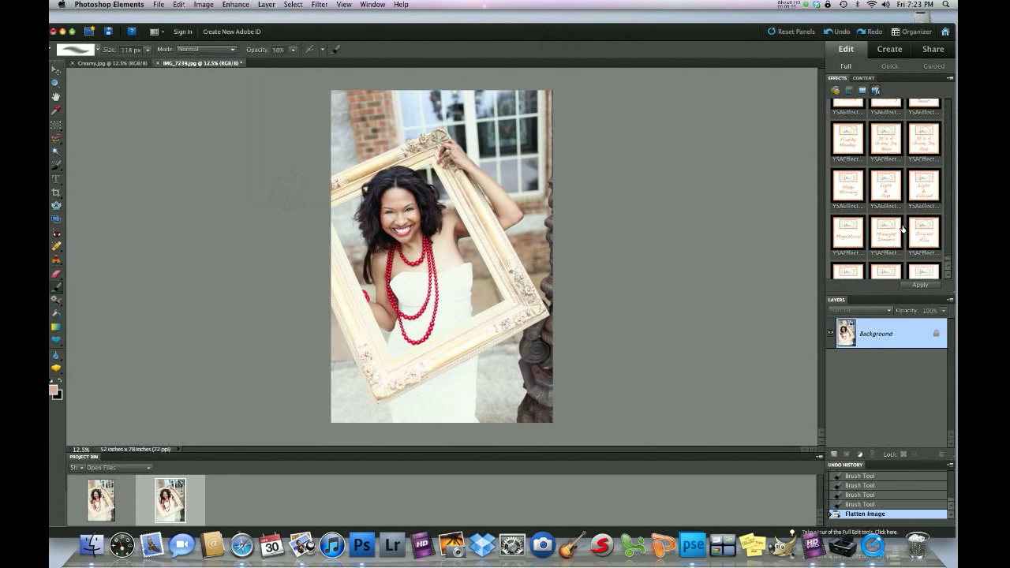
{"action": "scroll", "coordinate": [902, 229], "scroll_direction": "down", "scroll_amount": 3}
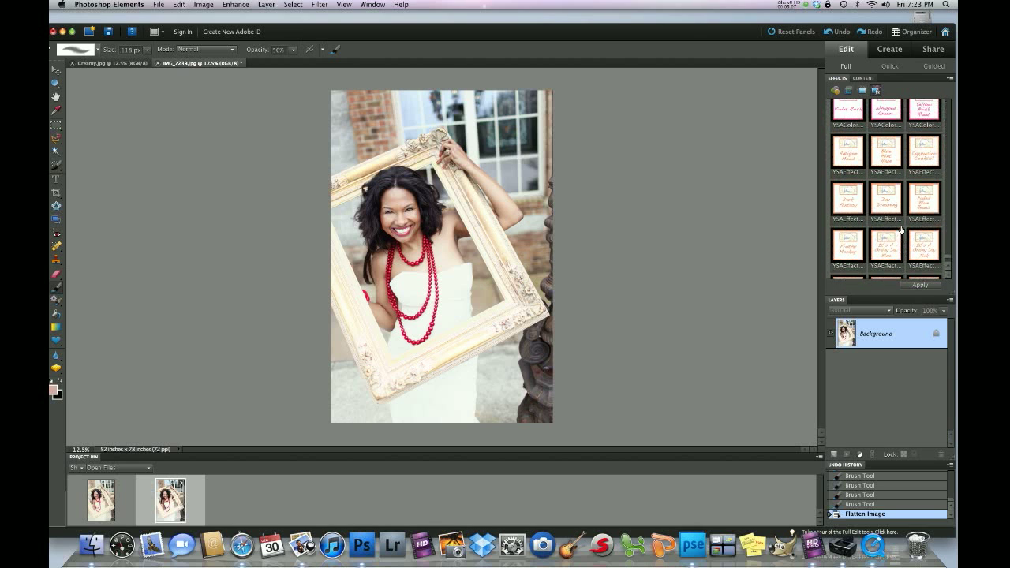
{"action": "scroll", "coordinate": [901, 230], "scroll_direction": "down", "scroll_amount": 5}
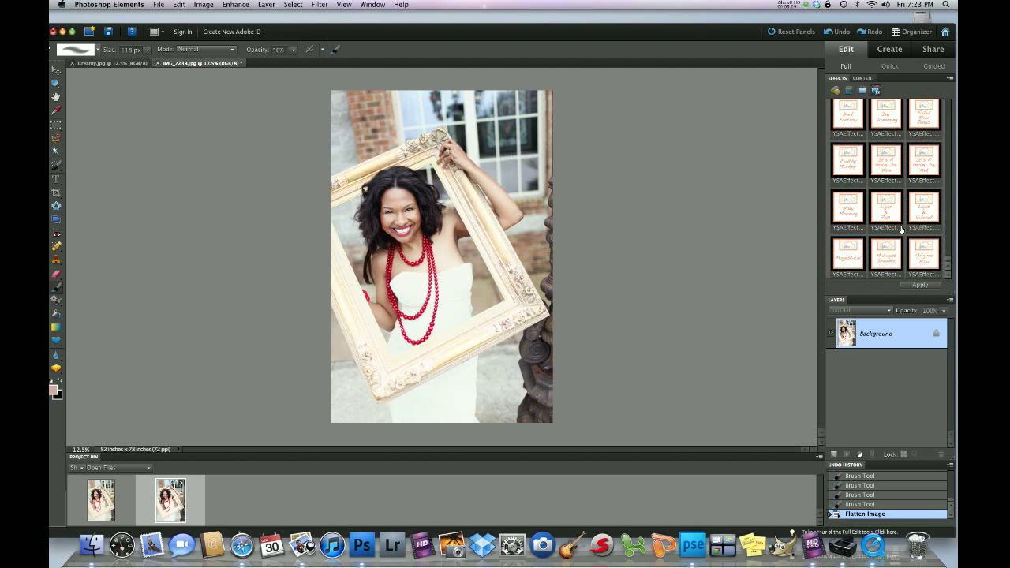
{"action": "scroll", "coordinate": [901, 230], "scroll_direction": "up", "scroll_amount": 5}
{"action": "scroll", "coordinate": [901, 232], "scroll_direction": "up", "scroll_amount": 1}
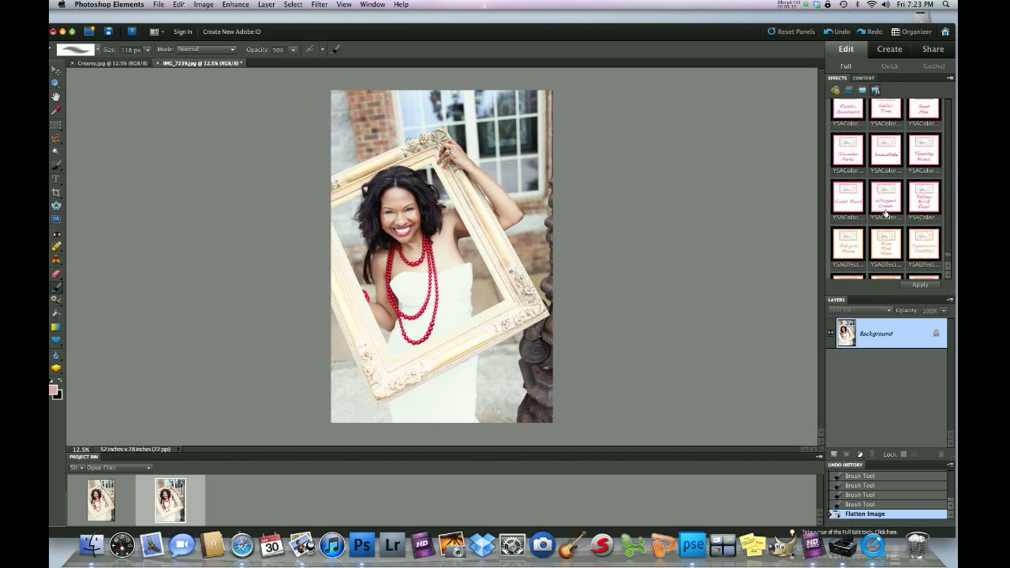
{"action": "double_click", "coordinate": [844, 157]}
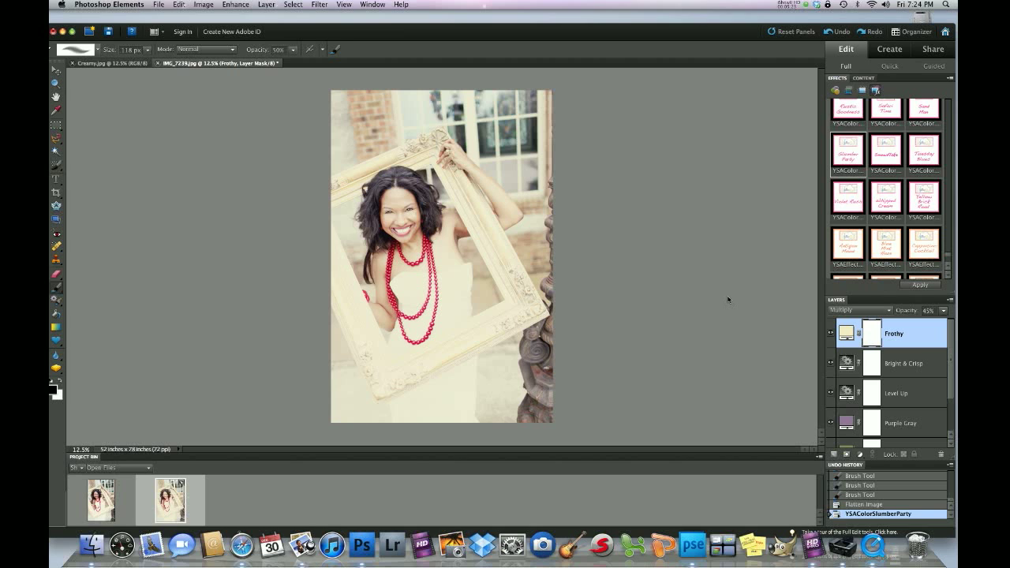
Step: Inspect the Purple Gray, Level Up and Frothy layers, and merge the Slumber Party layers with the YSAGrouper effect
{"action": "left_click_drag", "start_coordinate": [947, 256], "coordinate": [948, 261]}
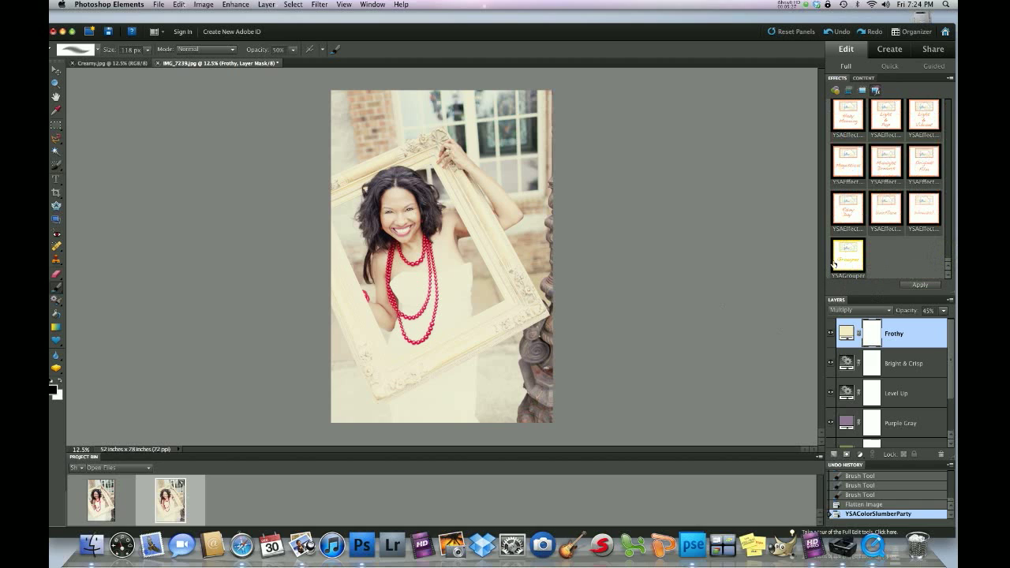
{"action": "scroll", "coordinate": [898, 336], "scroll_direction": "down", "scroll_amount": 1}
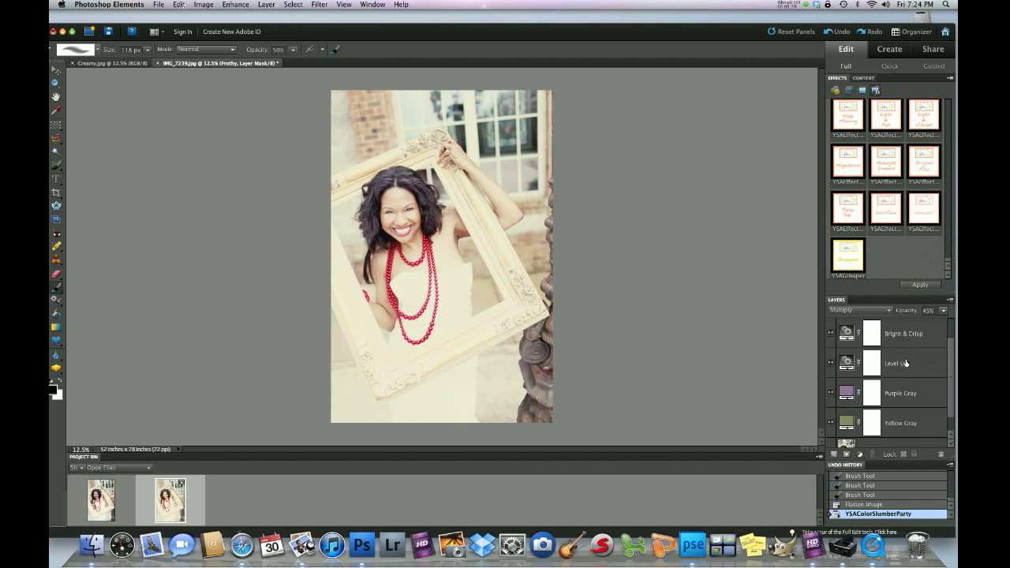
{"action": "scroll", "coordinate": [895, 418], "scroll_direction": "down", "scroll_amount": 1}
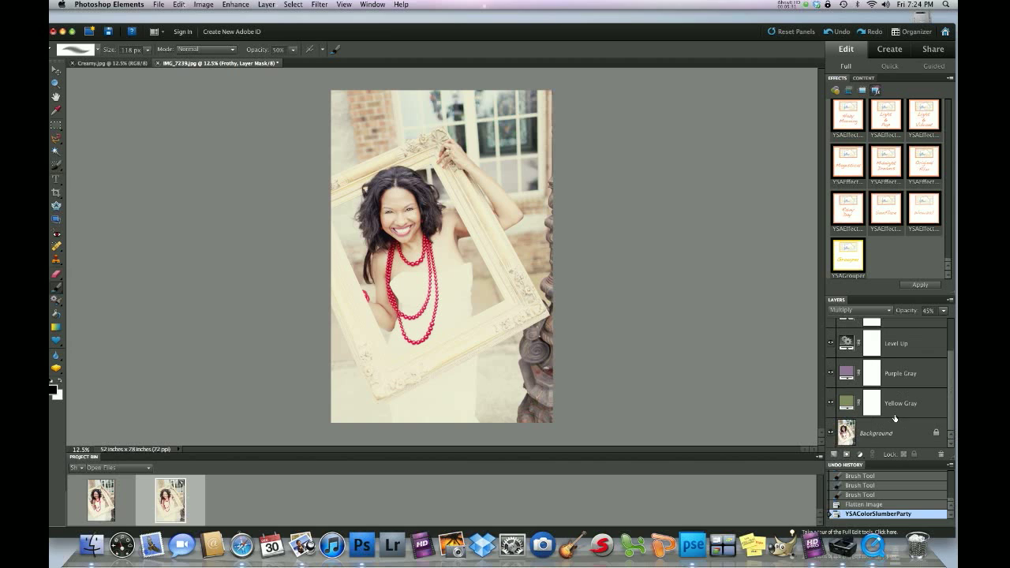
{"action": "left_click", "coordinate": [896, 375]}
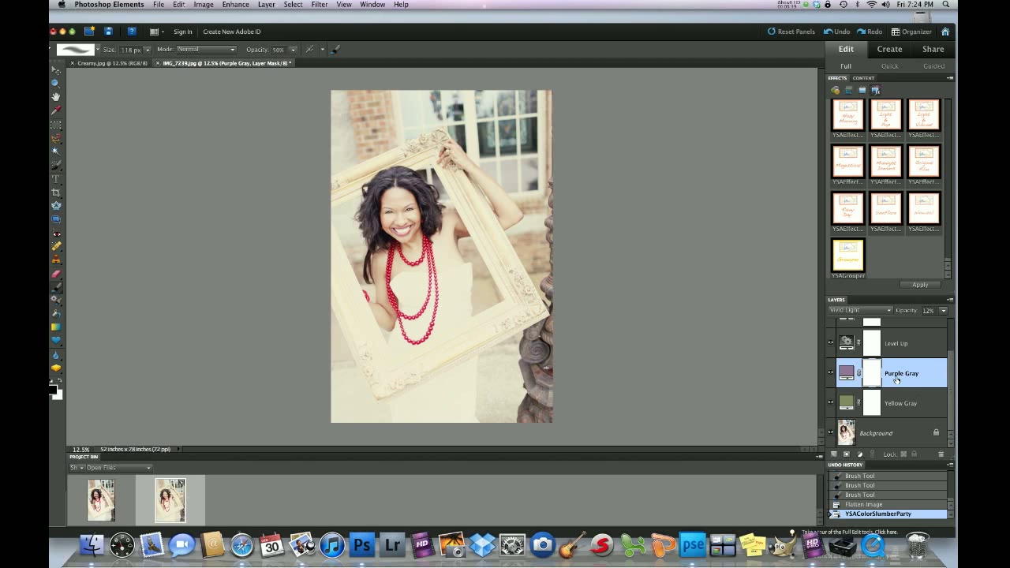
{"action": "left_click", "coordinate": [897, 347]}
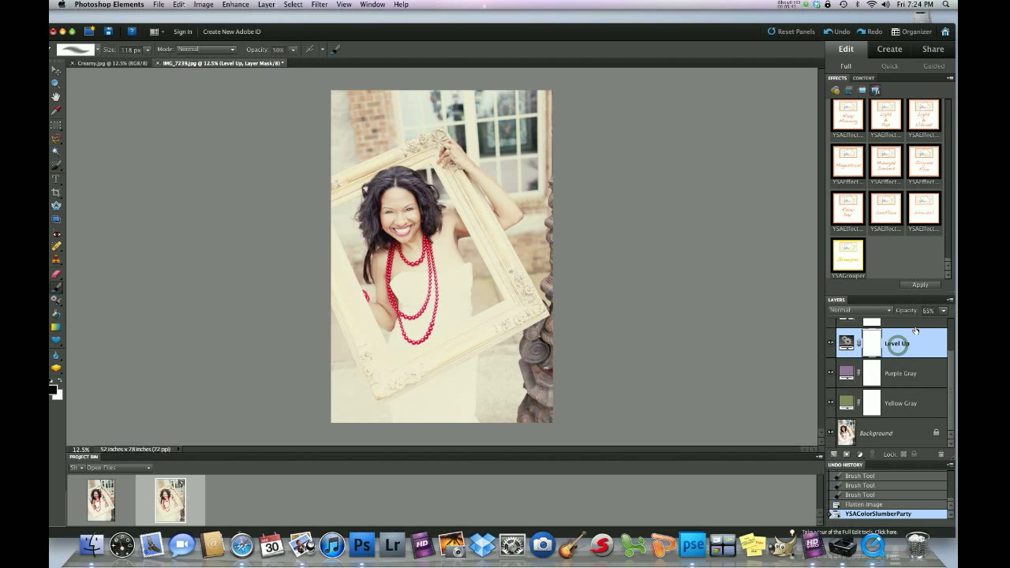
{"action": "scroll", "coordinate": [905, 354], "scroll_direction": "up", "scroll_amount": 2}
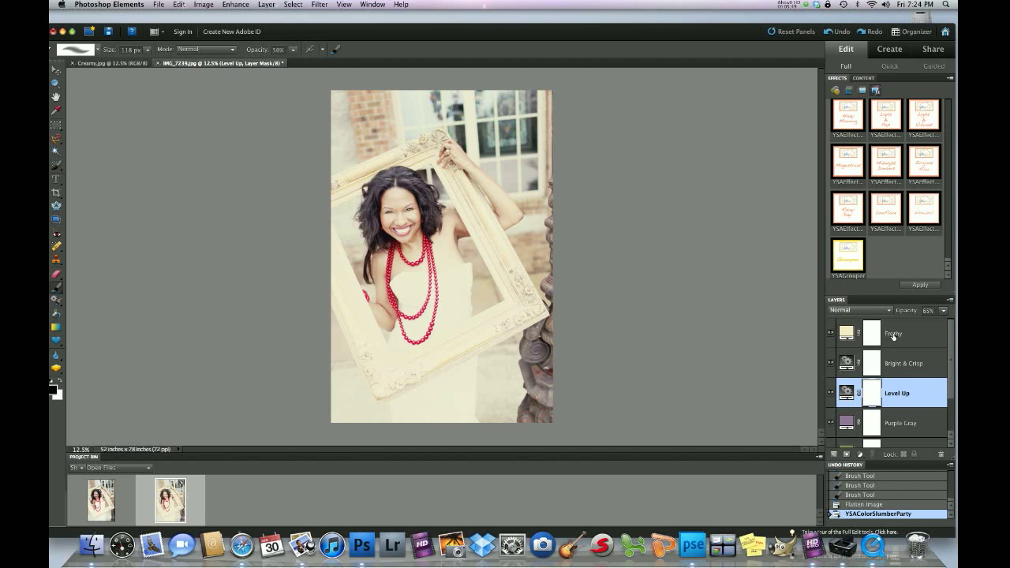
{"action": "left_click", "coordinate": [894, 335]}
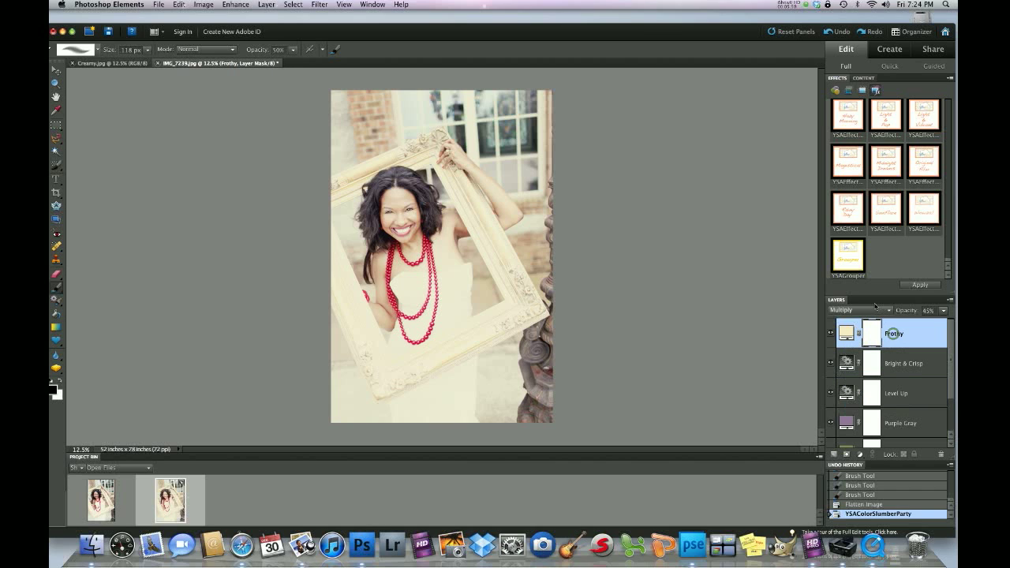
{"action": "double_click", "coordinate": [845, 261]}
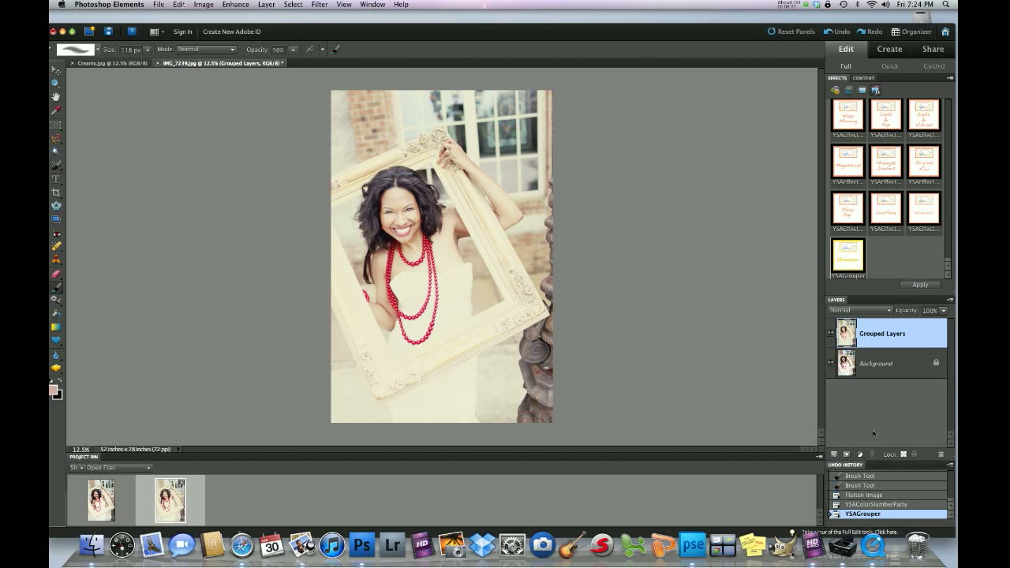
Step: Reduce the opacity of Grouped Layers to 50% and add a layer mask to it
{"action": "left_click", "coordinate": [943, 313]}
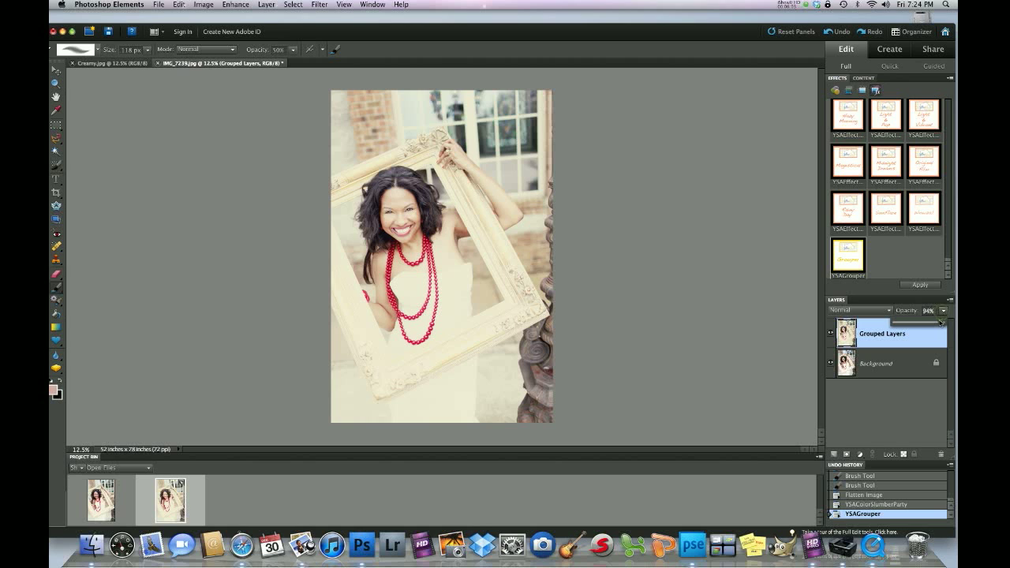
{"action": "left_click_drag", "start_coordinate": [934, 324], "coordinate": [918, 322]}
{"action": "left_click", "coordinate": [846, 455]}
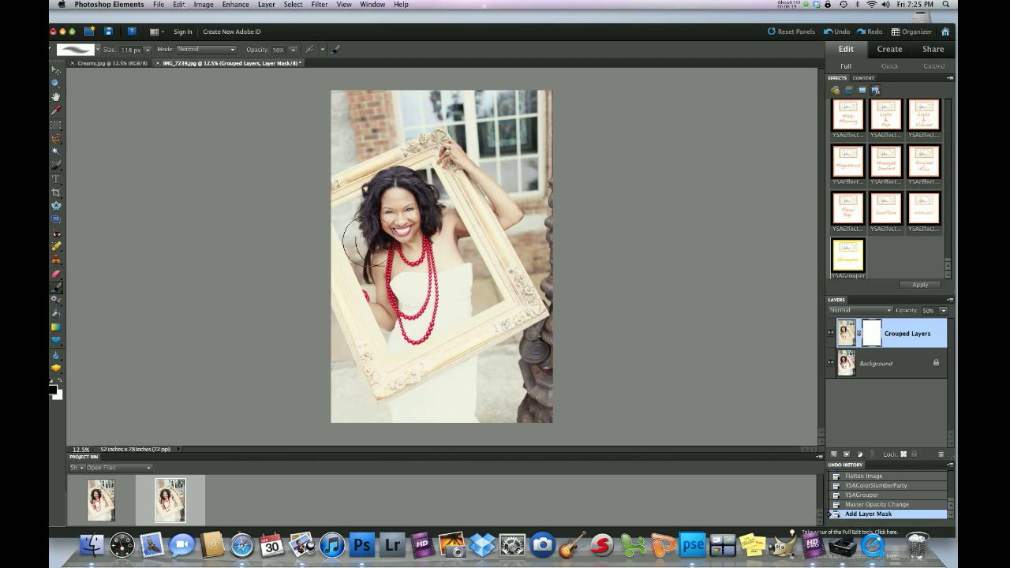
Step: Paint black on the mask over the woman's hair, face and upper body with a 371 px brush, and flatten the image
{"action": "left_click", "coordinate": [147, 50]}
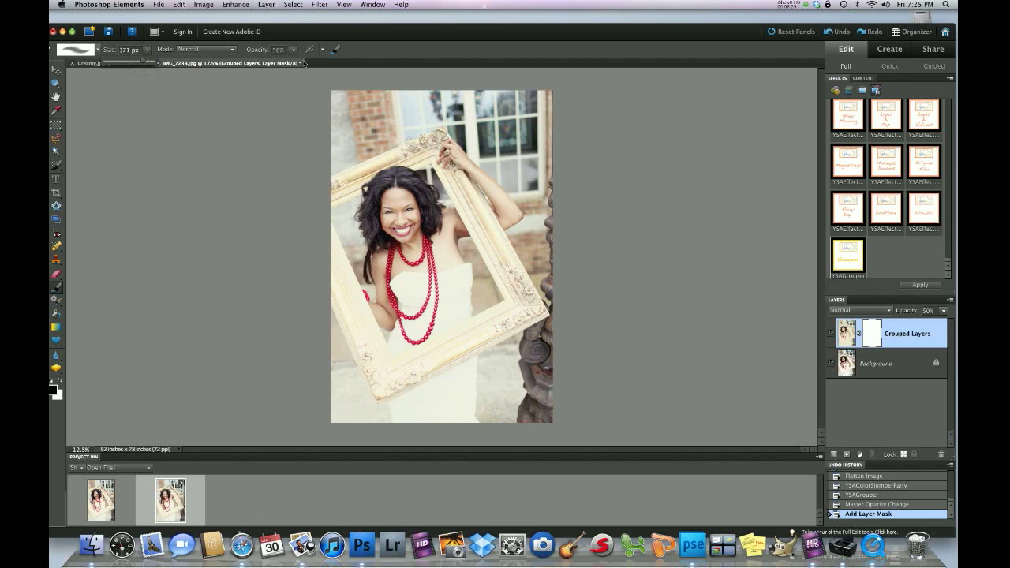
{"action": "left_click", "coordinate": [390, 202]}
{"action": "mouse_move", "coordinate": [397, 229]}
{"action": "left_mouse_down"}
{"action": "mouse_move", "coordinate": [399, 198]}
{"action": "mouse_move", "coordinate": [406, 231]}
{"action": "mouse_move", "coordinate": [401, 213]}
{"action": "mouse_move", "coordinate": [406, 233]}
{"action": "mouse_move", "coordinate": [399, 217]}
{"action": "mouse_move", "coordinate": [394, 227]}
{"action": "mouse_move", "coordinate": [410, 212]}
{"action": "mouse_move", "coordinate": [408, 223]}
{"action": "mouse_move", "coordinate": [391, 200]}
{"action": "mouse_move", "coordinate": [383, 267]}
{"action": "mouse_move", "coordinate": [412, 251]}
{"action": "mouse_move", "coordinate": [443, 255]}
{"action": "mouse_move", "coordinate": [439, 237]}
{"action": "mouse_move", "coordinate": [444, 250]}
{"action": "mouse_move", "coordinate": [407, 258]}
{"action": "left_mouse_up"}
{"action": "mouse_move", "coordinate": [385, 299]}
{"action": "left_mouse_down"}
{"action": "mouse_move", "coordinate": [391, 199]}
{"action": "mouse_move", "coordinate": [427, 219]}
{"action": "mouse_move", "coordinate": [391, 217]}
{"action": "mouse_move", "coordinate": [398, 202]}
{"action": "mouse_move", "coordinate": [406, 241]}
{"action": "mouse_move", "coordinate": [401, 204]}
{"action": "left_mouse_up"}
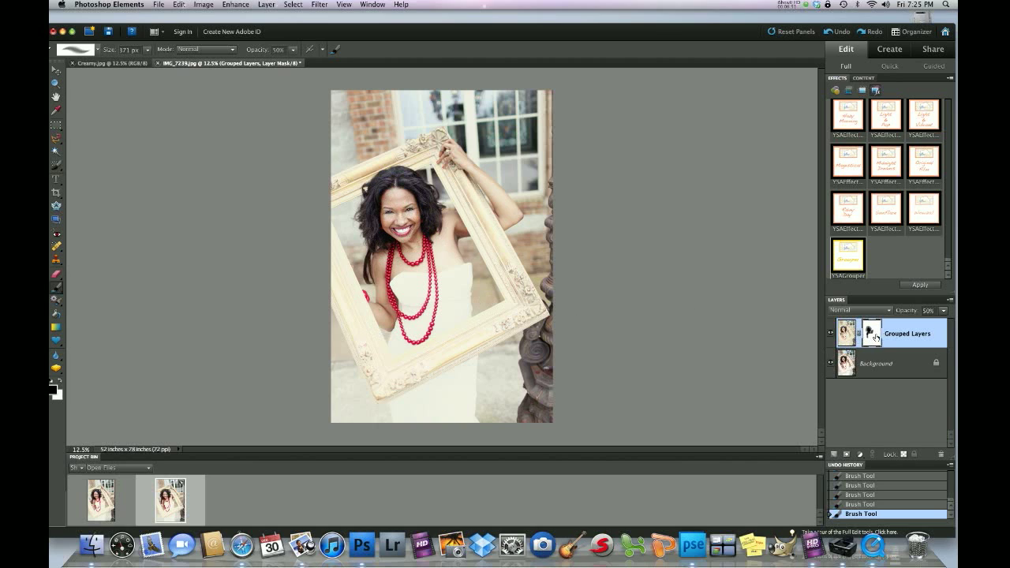
{"action": "left_click", "coordinate": [267, 4]}
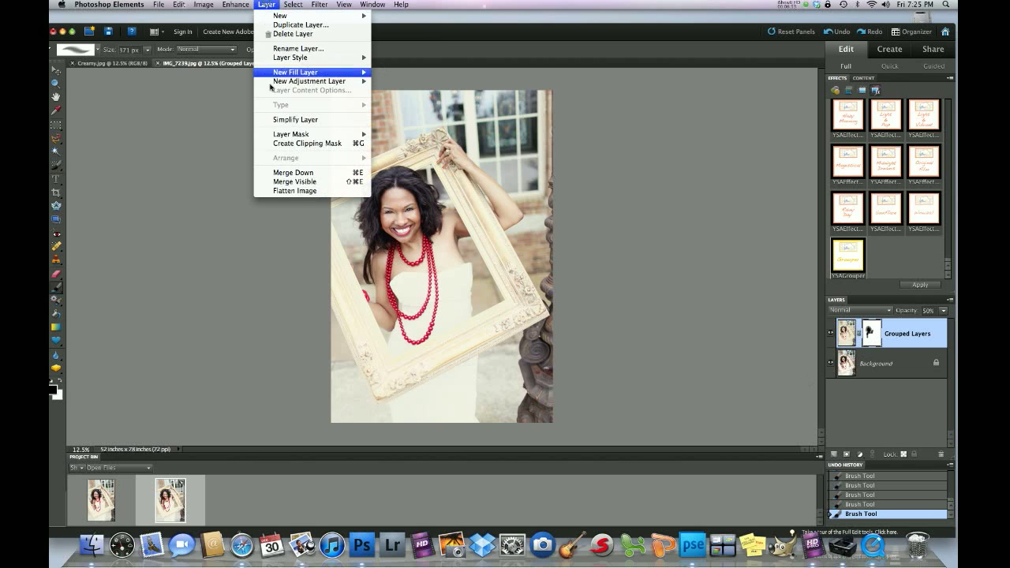
{"action": "left_click", "coordinate": [289, 190]}
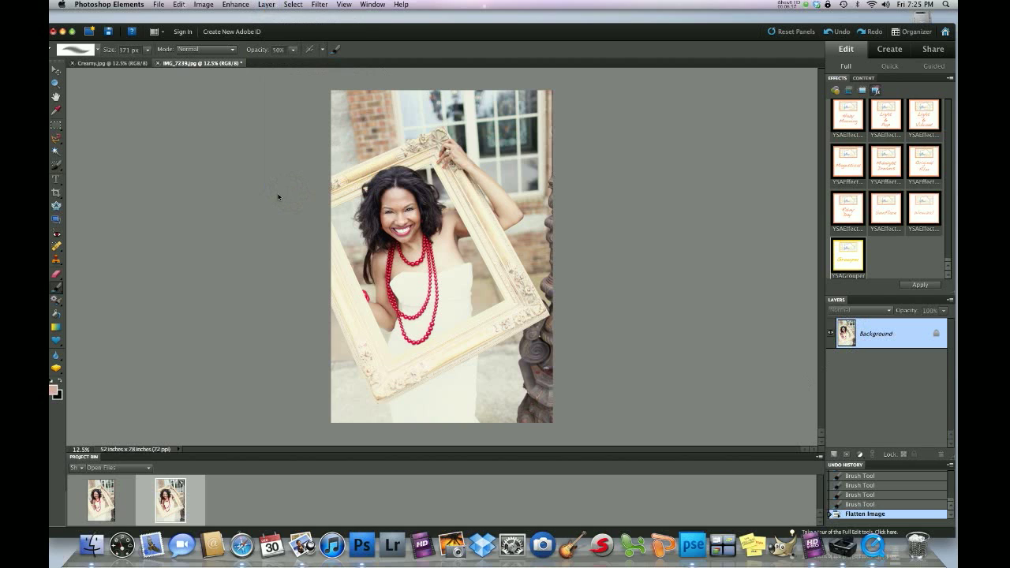
Step: Find the Snap Crackle Pop Brush effect among the YSABasics effects and apply it to the image
{"action": "scroll", "coordinate": [911, 249], "scroll_direction": "up", "scroll_amount": 10}
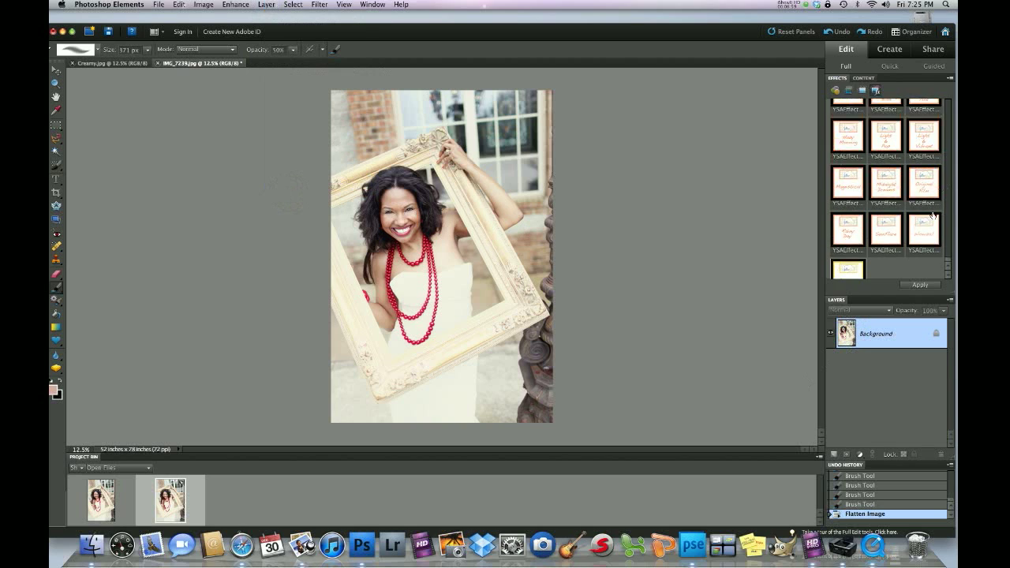
{"action": "scroll", "coordinate": [912, 249], "scroll_direction": "up", "scroll_amount": 10}
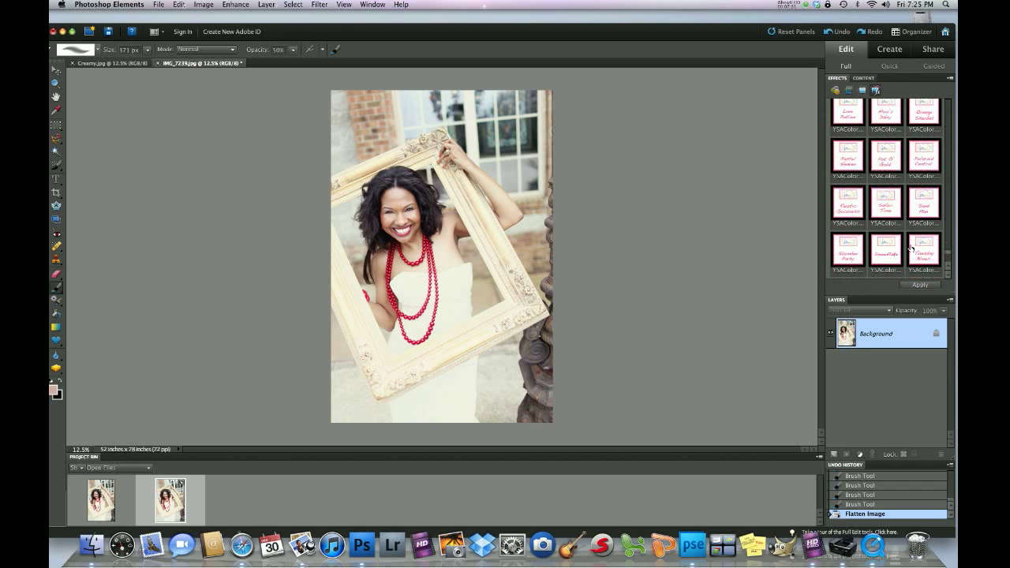
{"action": "scroll", "coordinate": [911, 248], "scroll_direction": "up", "scroll_amount": 10}
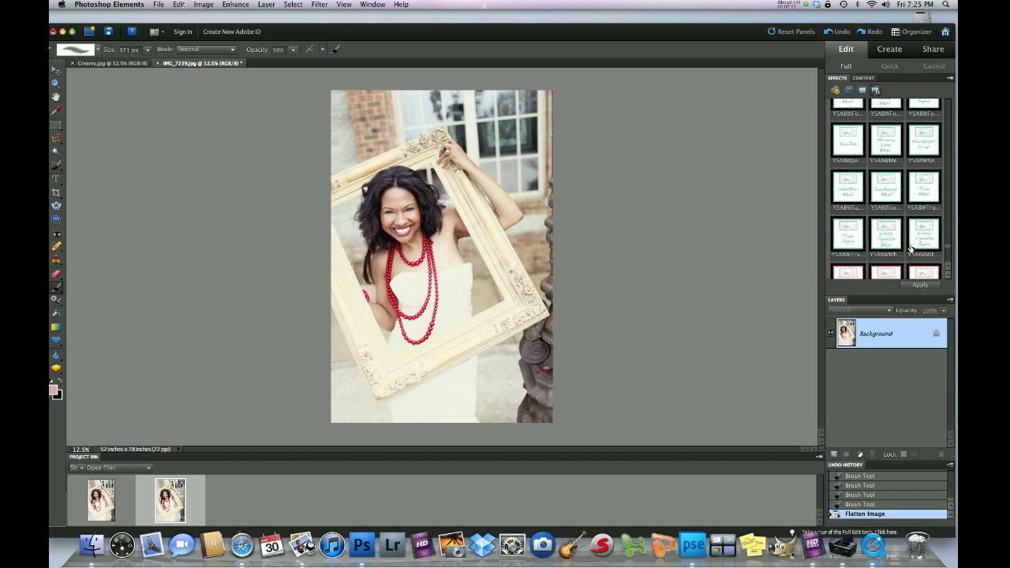
{"action": "scroll", "coordinate": [912, 249], "scroll_direction": "up", "scroll_amount": 3}
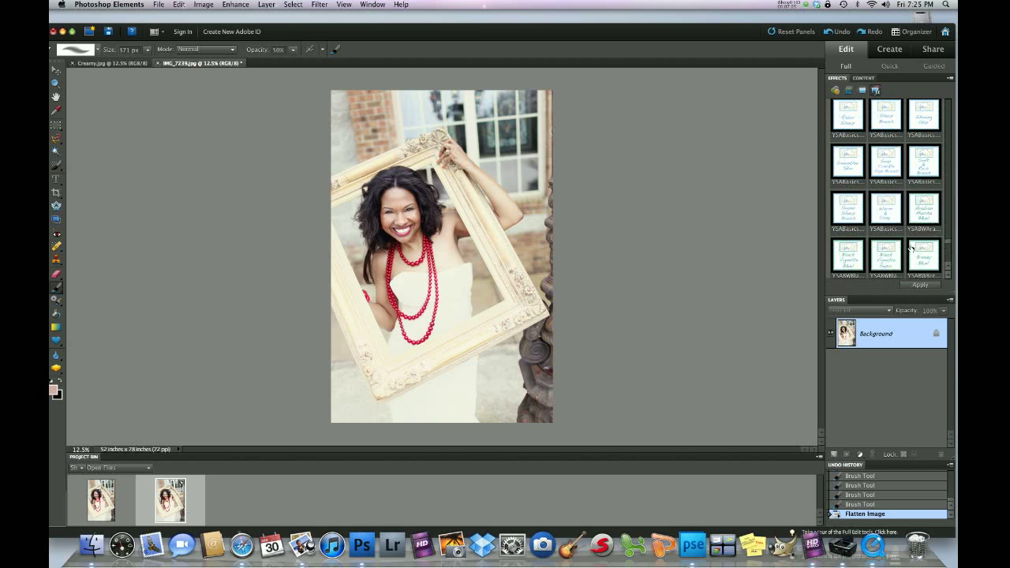
{"action": "double_click", "coordinate": [884, 164]}
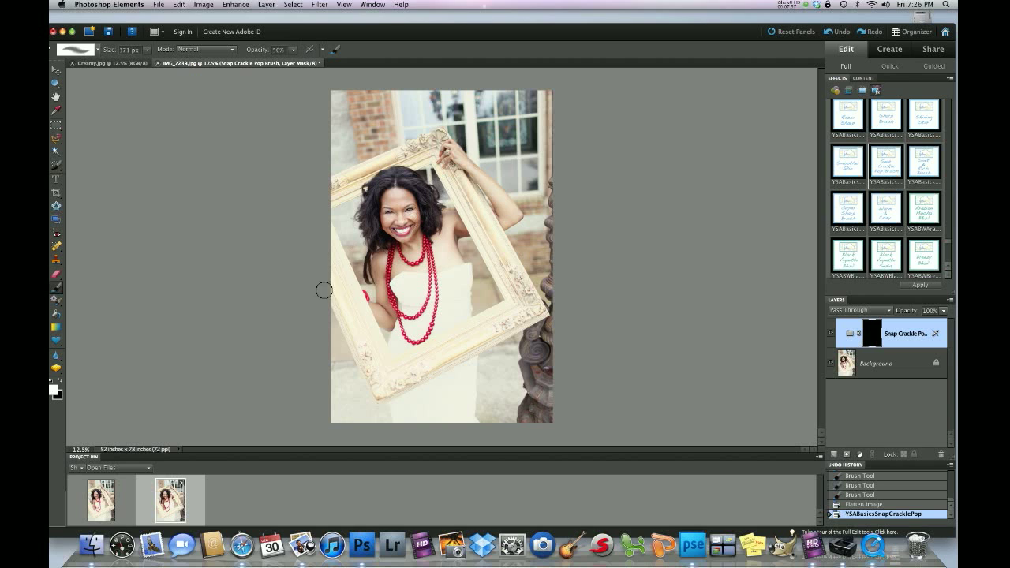
Step: Set the brush size to 170 px and paint white on the Snap Crackle Pop Brush mask over the woman's hair
{"action": "key", "text": "super+equal"}
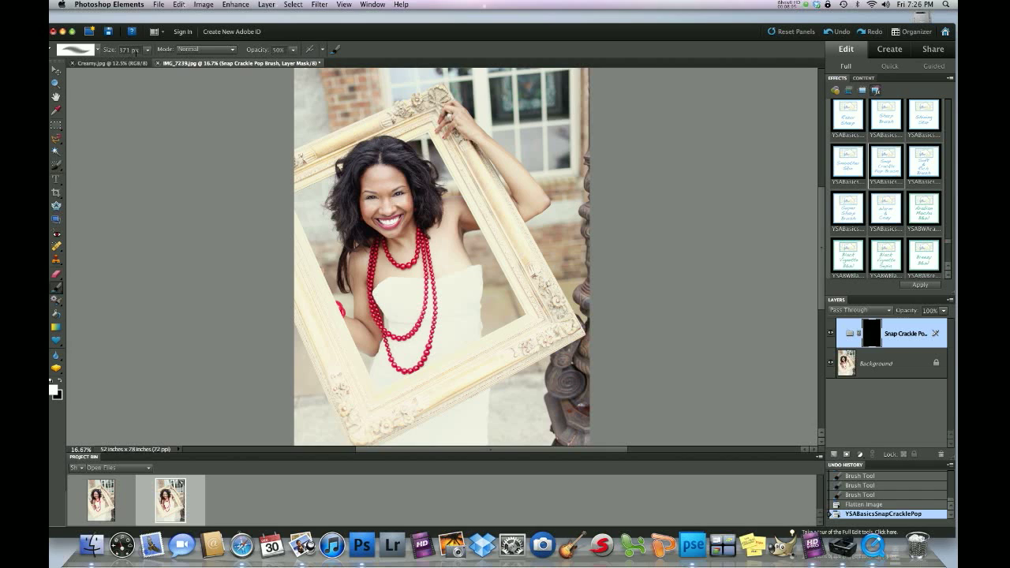
{"action": "left_click", "coordinate": [147, 50]}
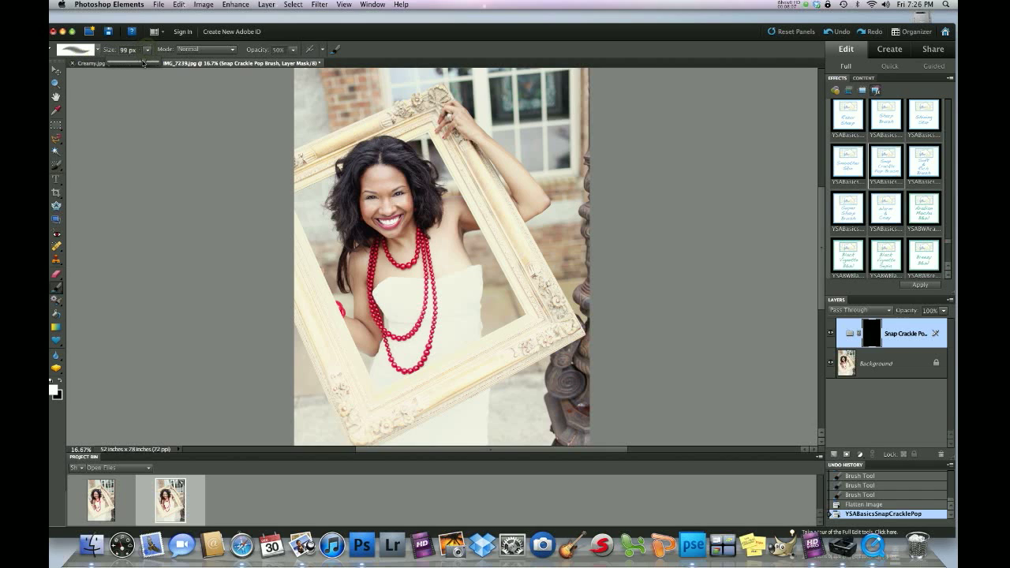
{"action": "left_click", "coordinate": [146, 63]}
{"action": "left_click", "coordinate": [144, 63]}
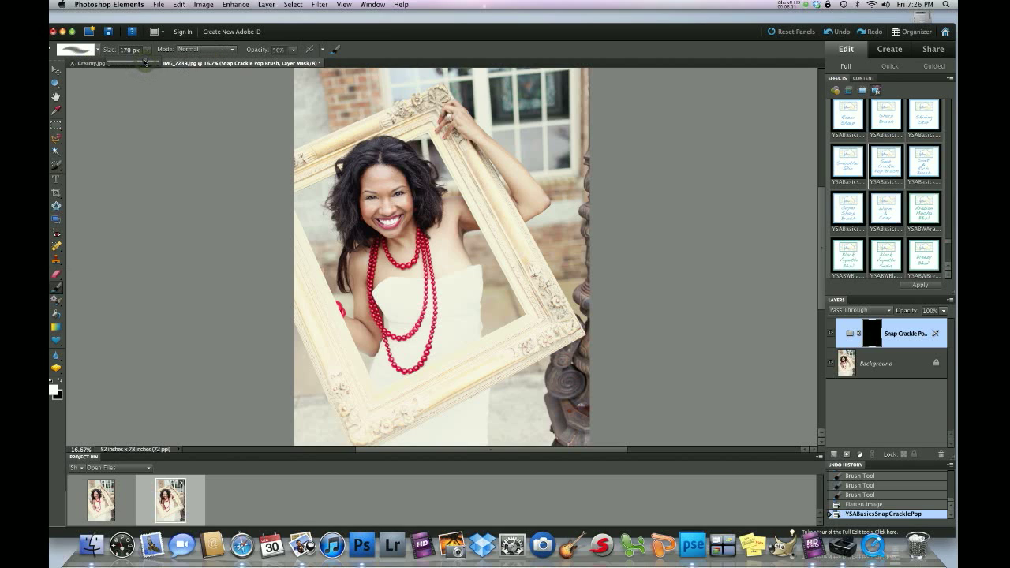
{"action": "left_click", "coordinate": [370, 157]}
{"action": "left_click", "coordinate": [368, 154]}
{"action": "mouse_move", "coordinate": [371, 152]}
{"action": "left_mouse_down"}
{"action": "mouse_move", "coordinate": [376, 167]}
{"action": "mouse_move", "coordinate": [346, 155]}
{"action": "mouse_move", "coordinate": [359, 237]}
{"action": "left_mouse_up"}
{"action": "left_click_drag", "start_coordinate": [355, 198], "coordinate": [351, 238]}
{"action": "mouse_move", "coordinate": [363, 145]}
{"action": "left_mouse_down"}
{"action": "mouse_move", "coordinate": [410, 169]}
{"action": "mouse_move", "coordinate": [443, 211]}
{"action": "mouse_move", "coordinate": [418, 164]}
{"action": "mouse_move", "coordinate": [425, 155]}
{"action": "mouse_move", "coordinate": [385, 163]}
{"action": "mouse_move", "coordinate": [353, 201]}
{"action": "left_mouse_up"}
{"action": "left_click", "coordinate": [363, 239]}
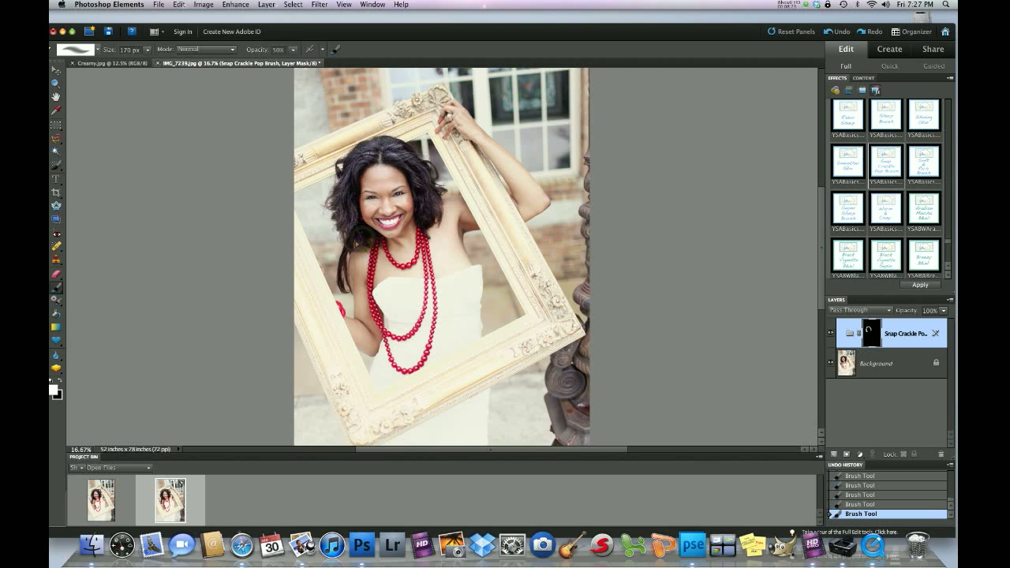
{"action": "left_click", "coordinate": [347, 154]}
{"action": "left_click", "coordinate": [416, 180]}
Step: Compare the photo with and without the Snap Crackle Pop Brush layer, and flatten the image
{"action": "left_click", "coordinate": [829, 334]}
{"action": "left_click", "coordinate": [829, 334]}
{"action": "left_click", "coordinate": [829, 333]}
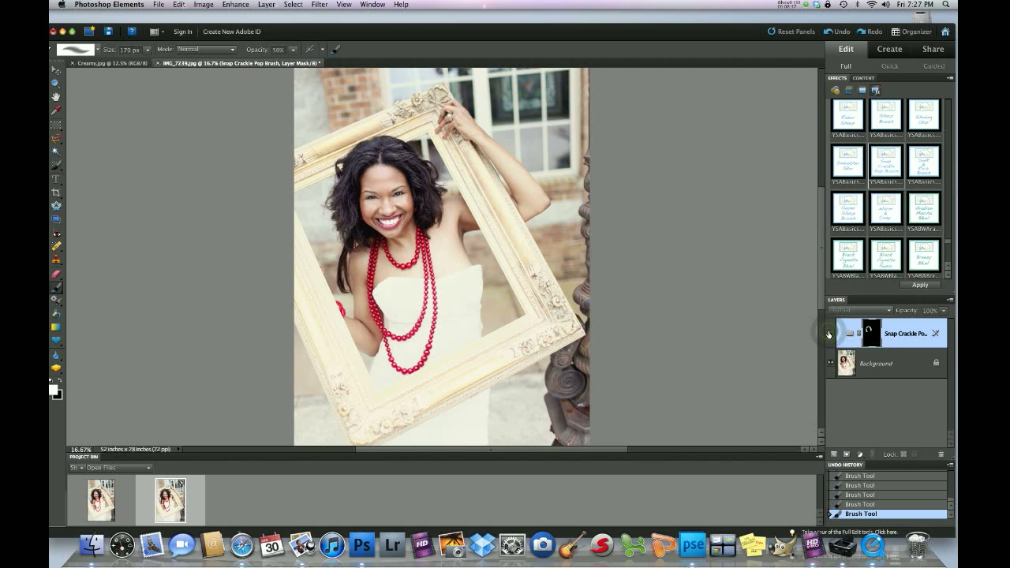
{"action": "left_click", "coordinate": [829, 335]}
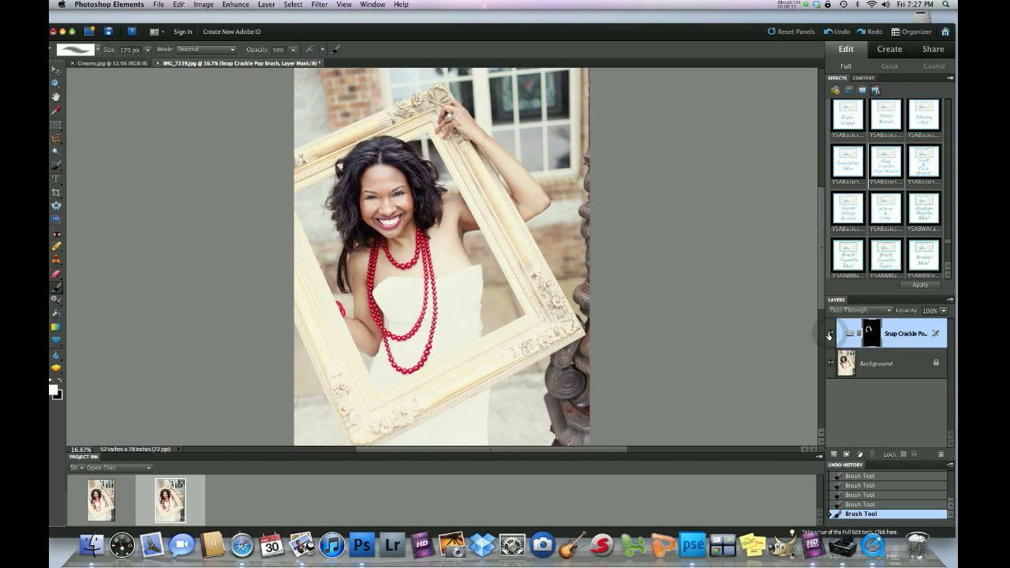
{"action": "left_click", "coordinate": [265, 6]}
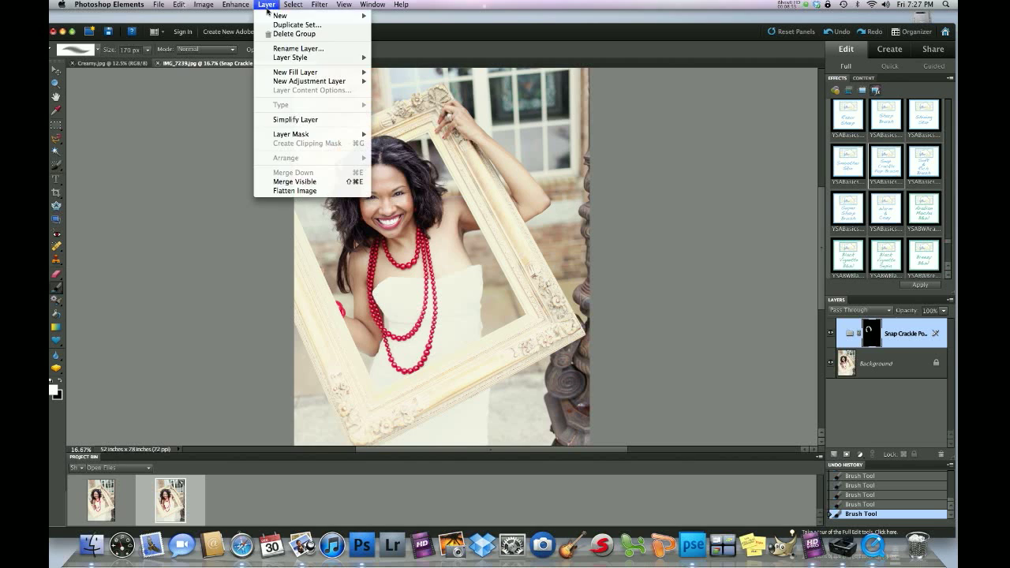
{"action": "left_click", "coordinate": [295, 190]}
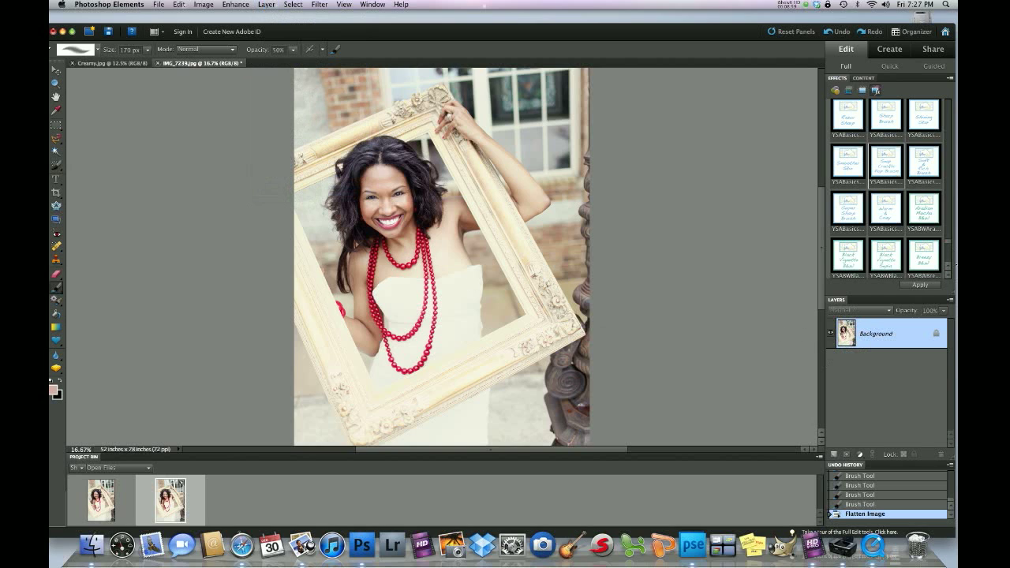
Step: Apply the YSABasicsSharpBrush effect and activate the black layer mask on Background copy for painting
{"action": "scroll", "coordinate": [881, 219], "scroll_direction": "up", "scroll_amount": 1}
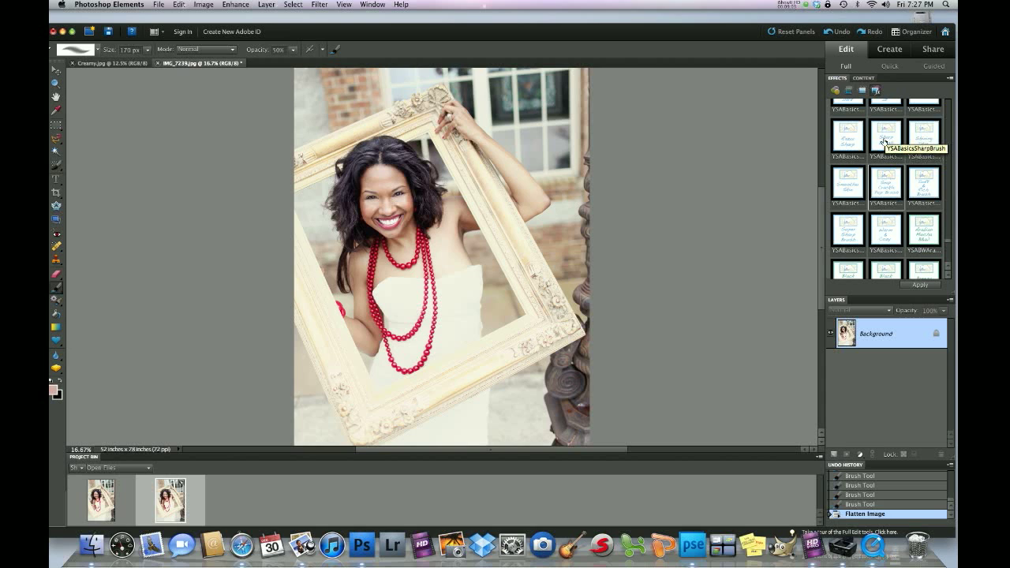
{"action": "double_click", "coordinate": [882, 138]}
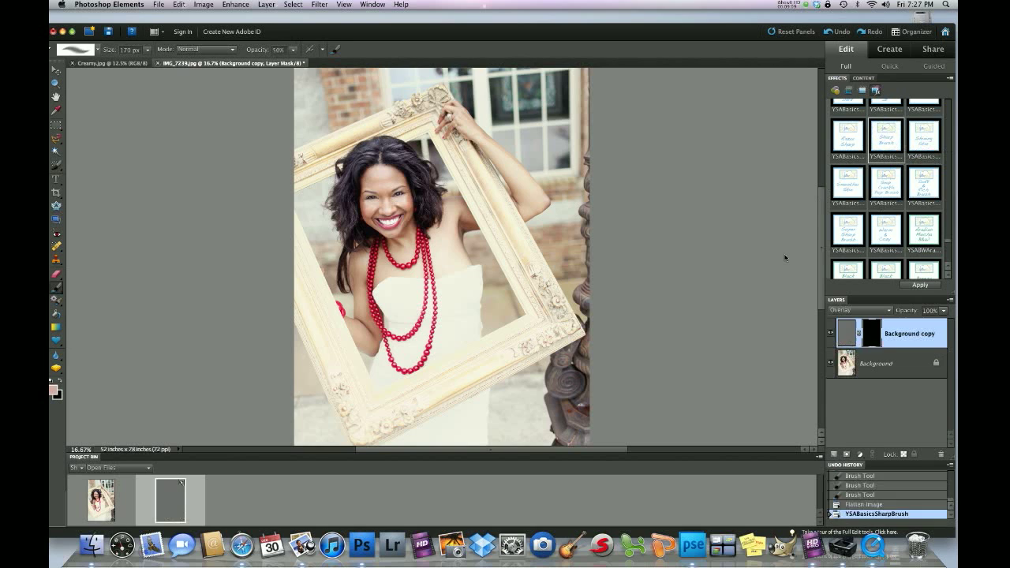
{"action": "left_click", "coordinate": [872, 330]}
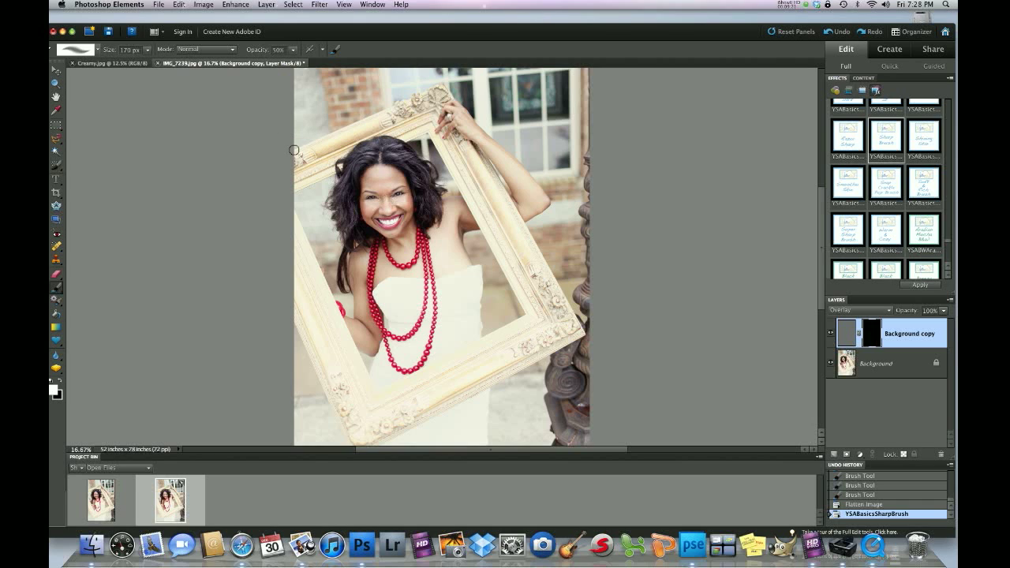
Step: Set the brush to 46% opacity and 371 px, and paint white on the Background copy mask over the woman's face
{"action": "left_click", "coordinate": [291, 50]}
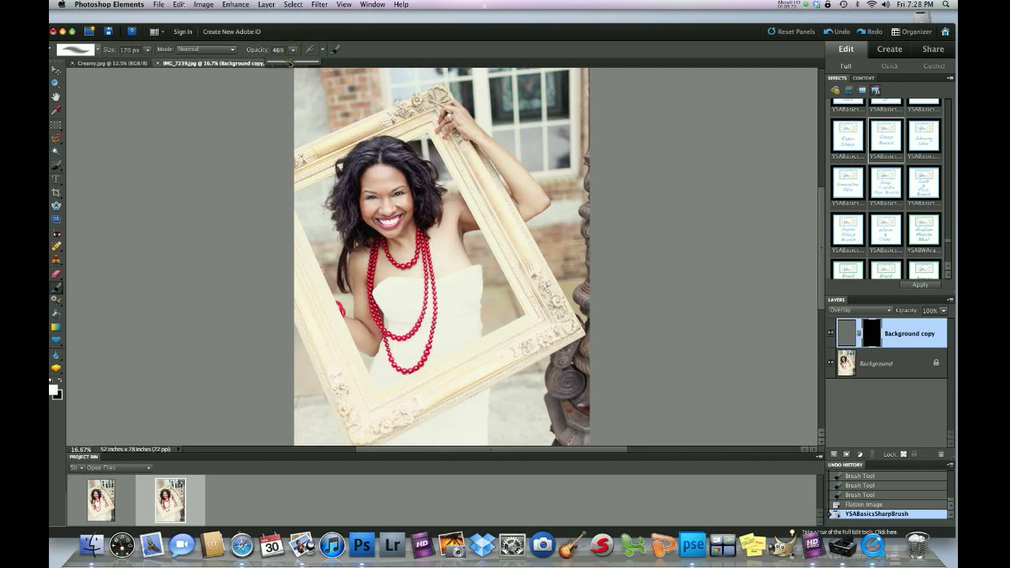
{"action": "left_click", "coordinate": [147, 49]}
{"action": "left_click_drag", "start_coordinate": [140, 62], "coordinate": [153, 65]}
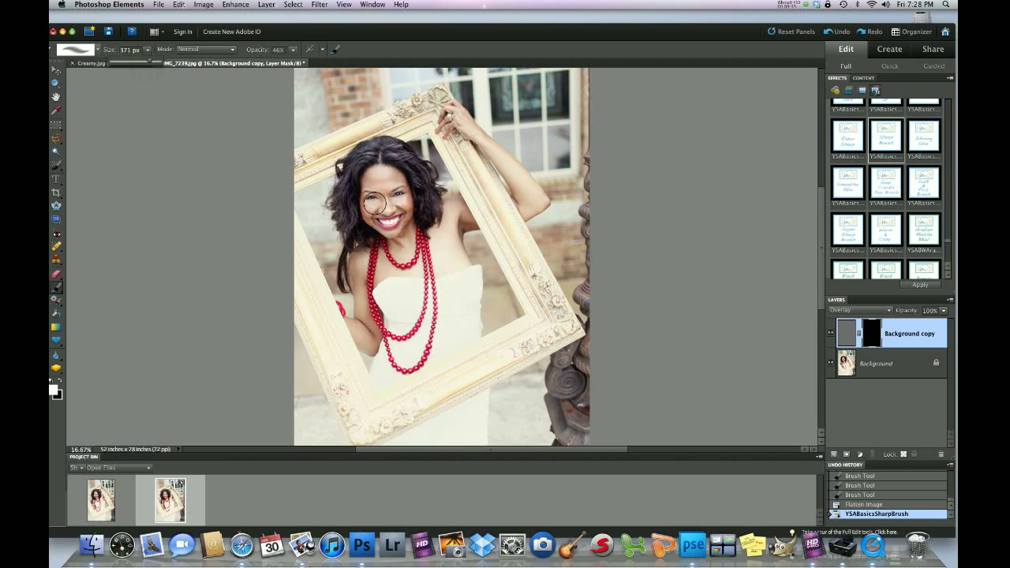
{"action": "mouse_move", "coordinate": [372, 183]}
{"action": "left_mouse_down"}
{"action": "mouse_move", "coordinate": [385, 217]}
{"action": "mouse_move", "coordinate": [395, 209]}
{"action": "mouse_move", "coordinate": [388, 185]}
{"action": "mouse_move", "coordinate": [389, 217]}
{"action": "mouse_move", "coordinate": [374, 207]}
{"action": "mouse_move", "coordinate": [372, 179]}
{"action": "mouse_move", "coordinate": [377, 209]}
{"action": "mouse_move", "coordinate": [395, 211]}
{"action": "mouse_move", "coordinate": [399, 192]}
{"action": "mouse_move", "coordinate": [373, 175]}
{"action": "mouse_move", "coordinate": [394, 216]}
{"action": "left_mouse_up"}
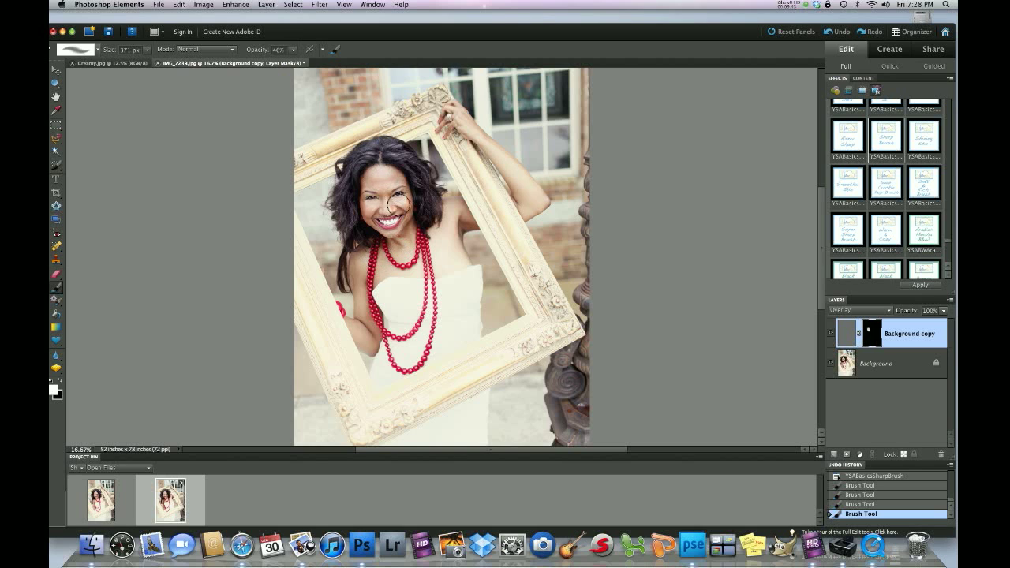
{"action": "mouse_move", "coordinate": [384, 181]}
{"action": "left_mouse_down"}
{"action": "mouse_move", "coordinate": [400, 214]}
{"action": "mouse_move", "coordinate": [392, 221]}
{"action": "mouse_move", "coordinate": [377, 187]}
{"action": "left_mouse_up"}
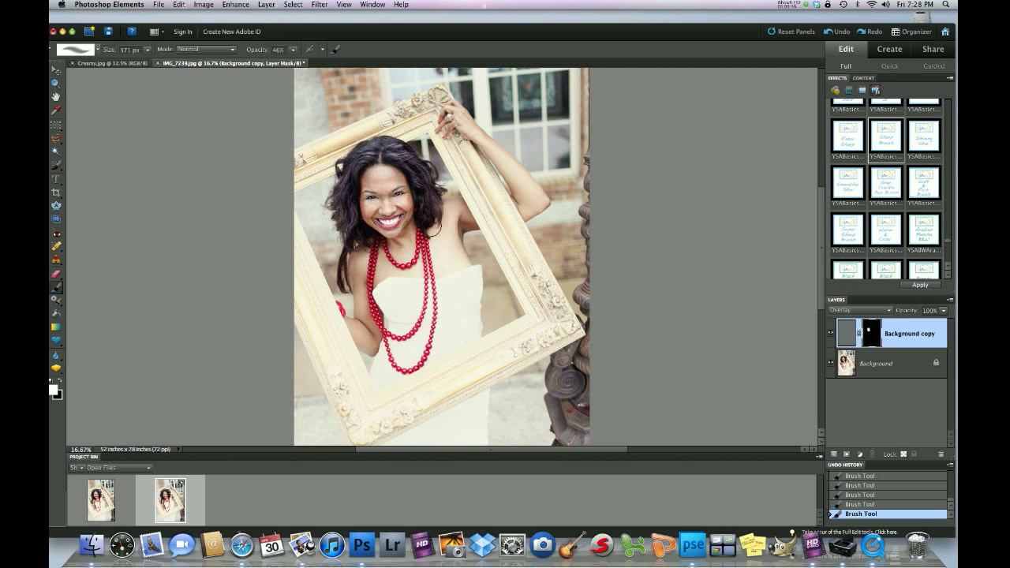
Step: Compare the photo with and without the Background copy sharpening layer, and flatten the image
{"action": "left_click", "coordinate": [830, 333]}
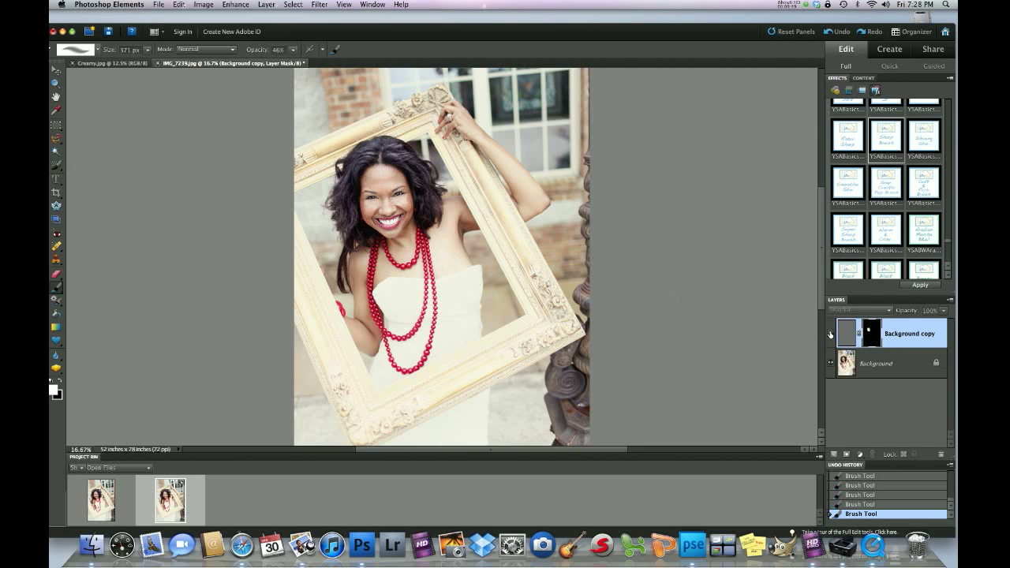
{"action": "left_click", "coordinate": [830, 334]}
{"action": "key", "text": "super+equal"}
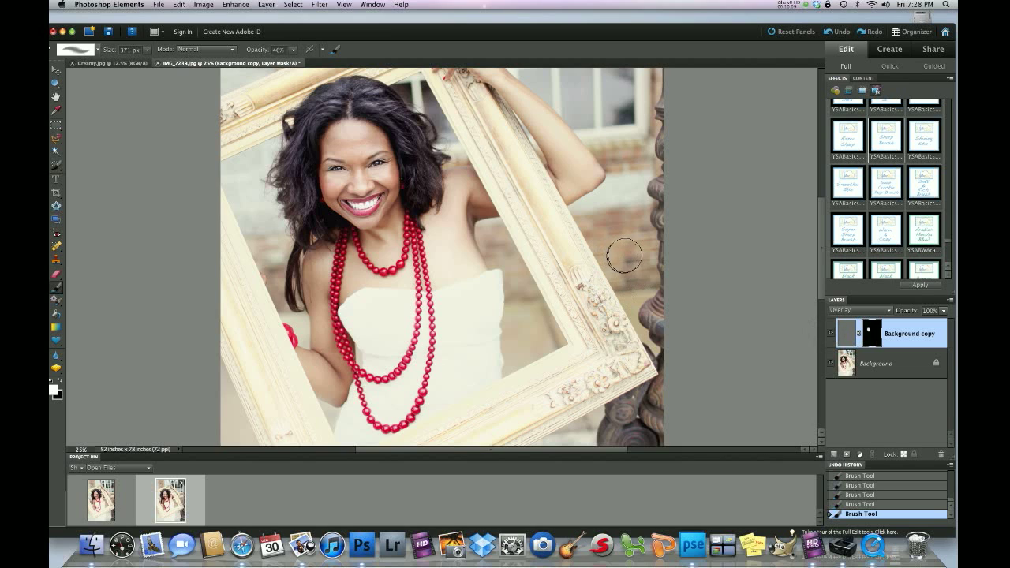
{"action": "left_click", "coordinate": [266, 4]}
{"action": "left_click", "coordinate": [297, 194]}
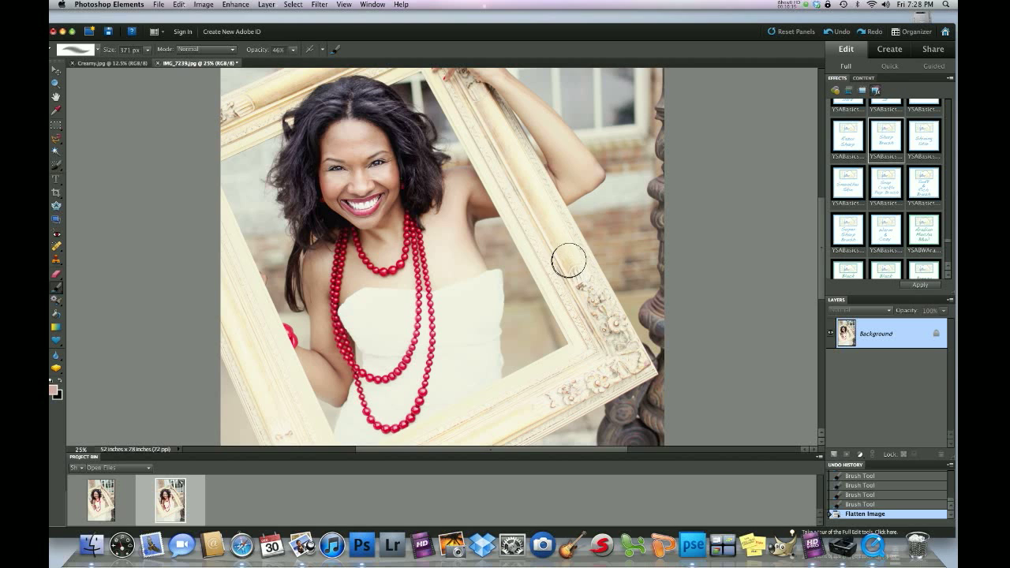
Step: Find the Complexion Brush effect among the YSABasics effects and apply it to the image
{"action": "key", "text": "super+equal"}
{"action": "key", "text": "super+equal"}
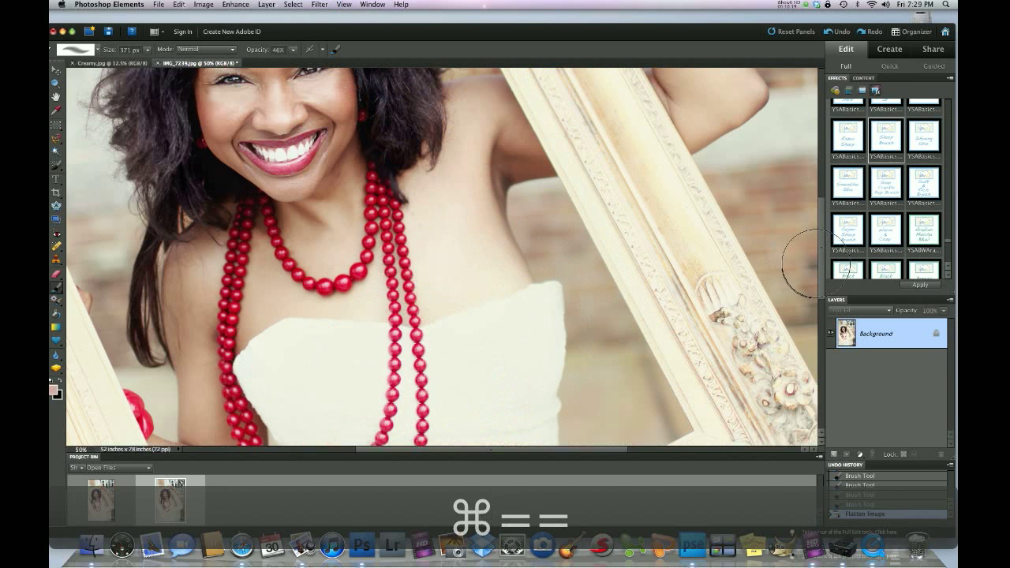
{"action": "left_click_drag", "start_coordinate": [820, 269], "coordinate": [820, 246]}
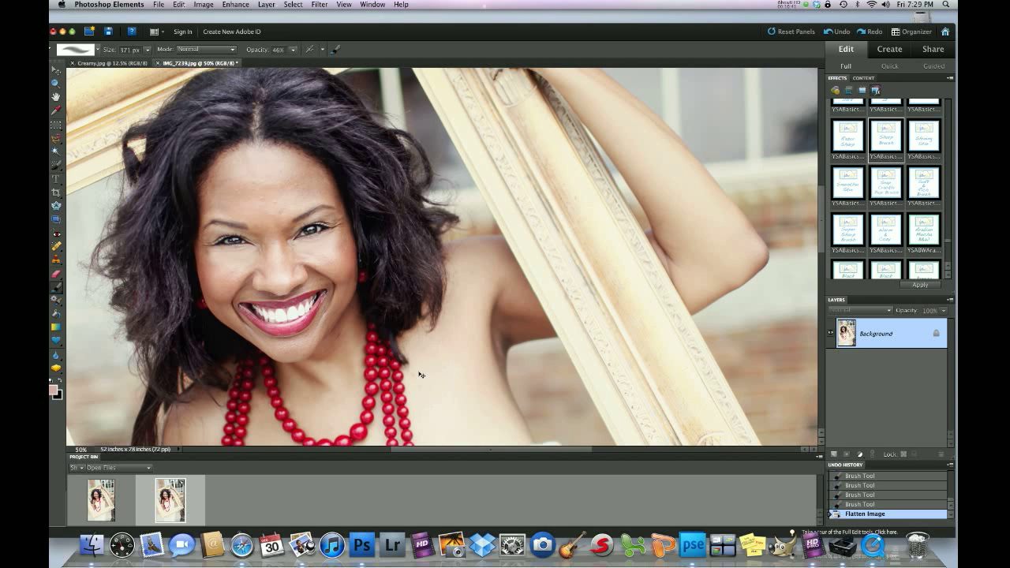
{"action": "key", "text": "super+equal"}
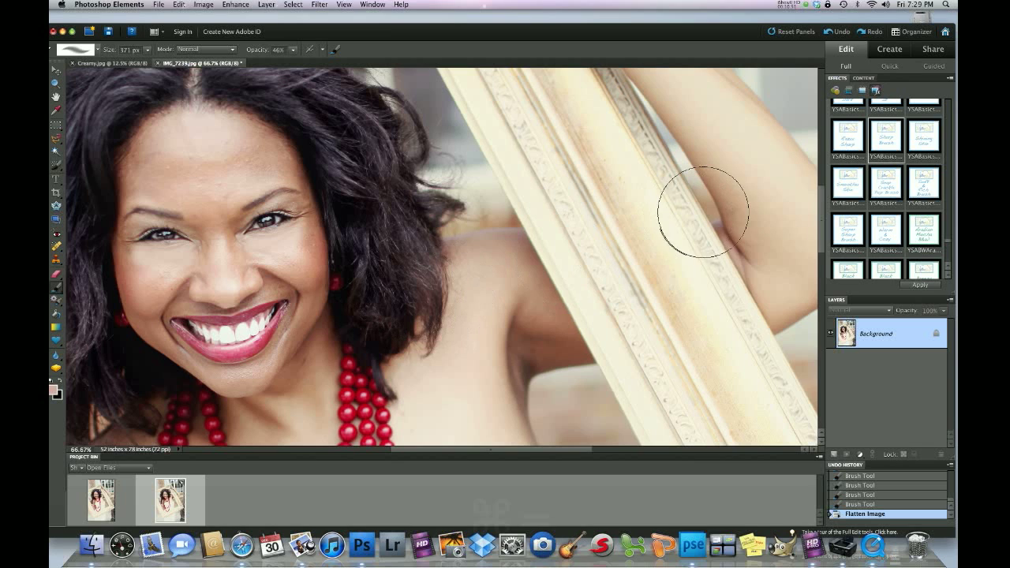
{"action": "scroll", "coordinate": [916, 187], "scroll_direction": "up", "scroll_amount": 2}
{"action": "scroll", "coordinate": [915, 187], "scroll_direction": "up", "scroll_amount": 4}
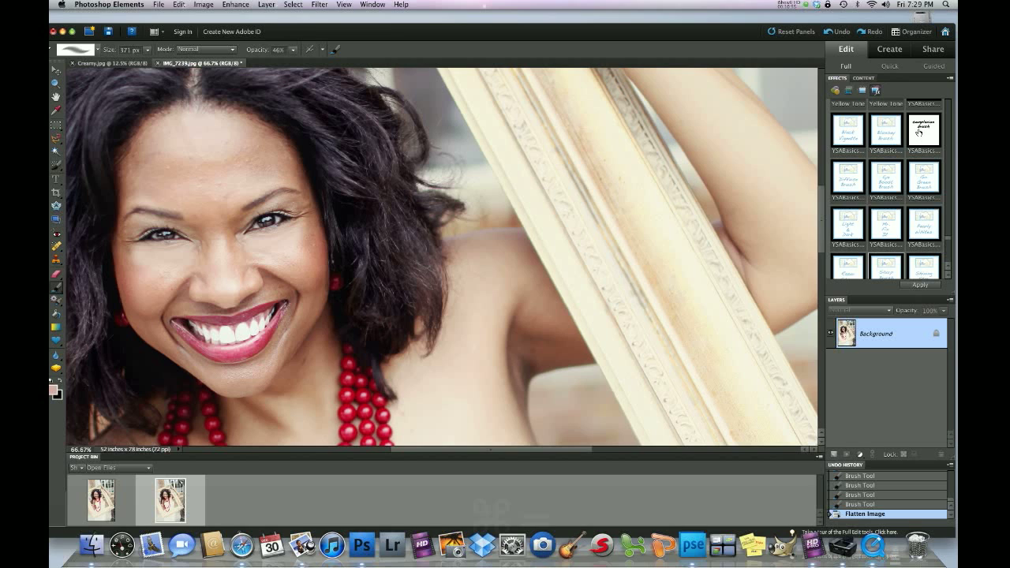
{"action": "double_click", "coordinate": [924, 130]}
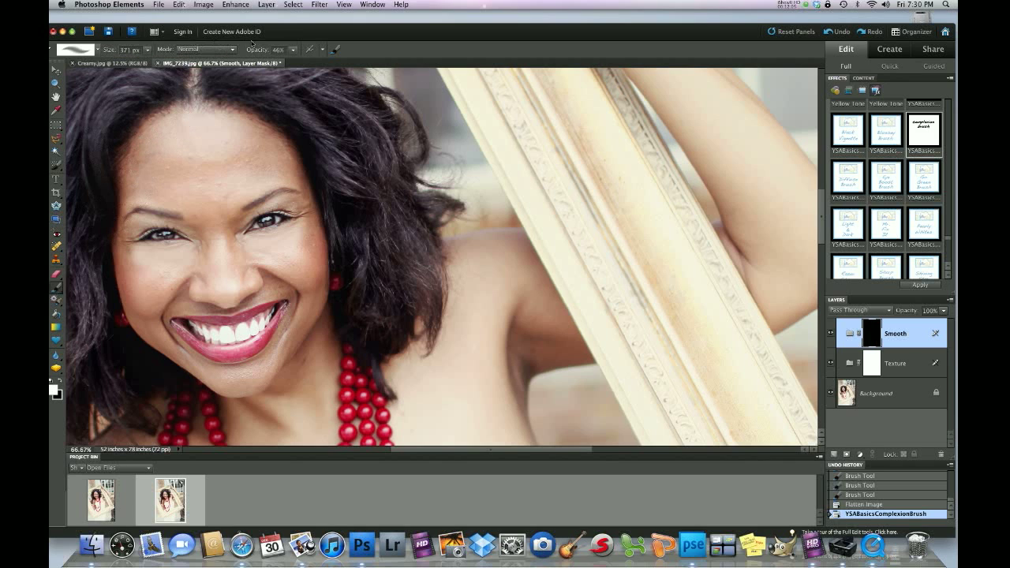
Step: Set the brush to 100% opacity and 170 px, and paint white on the Smooth mask over the woman's forehead
{"action": "left_click", "coordinate": [293, 50]}
{"action": "left_click_drag", "start_coordinate": [291, 61], "coordinate": [320, 61]}
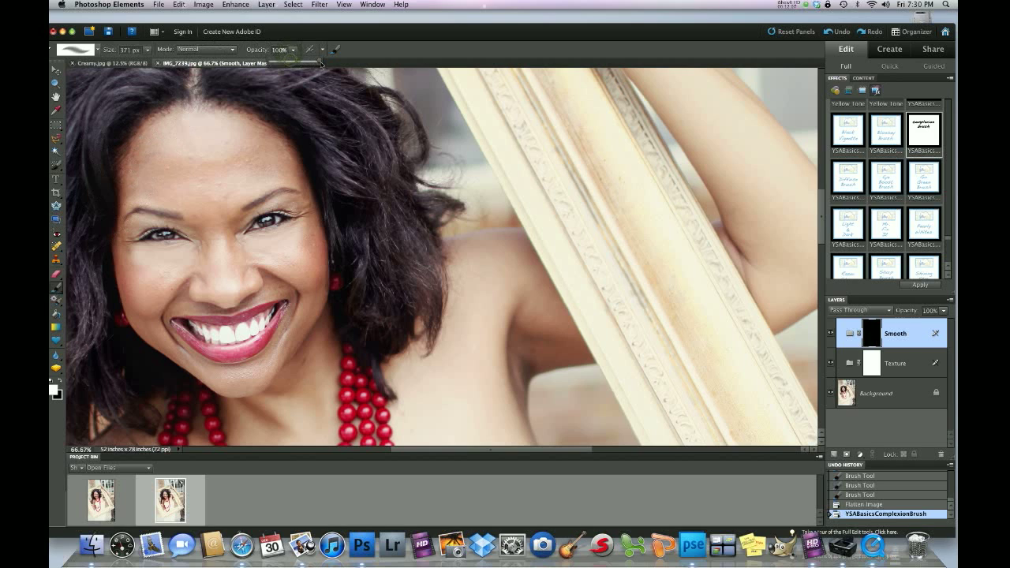
{"action": "left_click", "coordinate": [147, 50]}
{"action": "left_click_drag", "start_coordinate": [150, 61], "coordinate": [143, 62]}
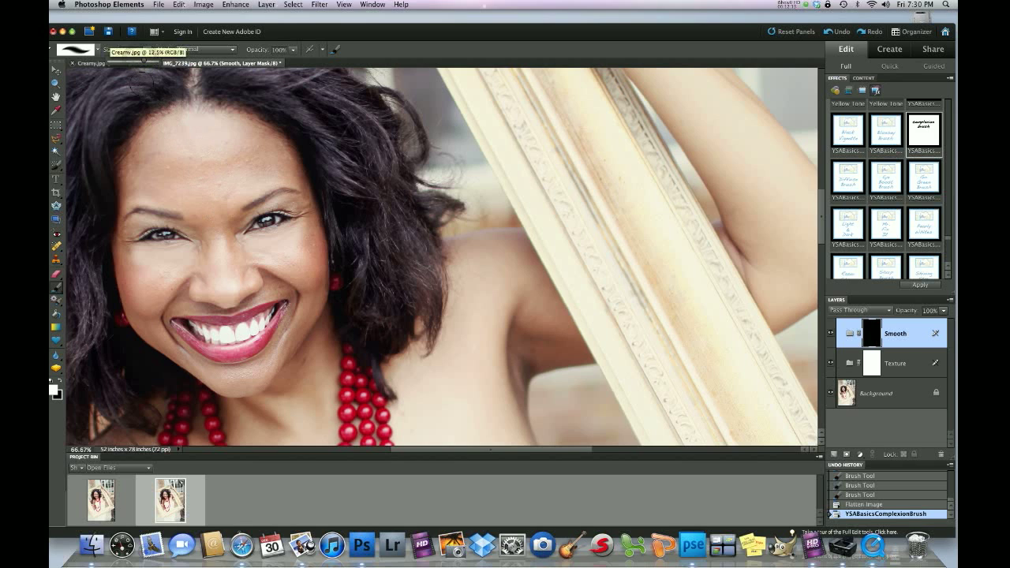
{"action": "left_click", "coordinate": [144, 63]}
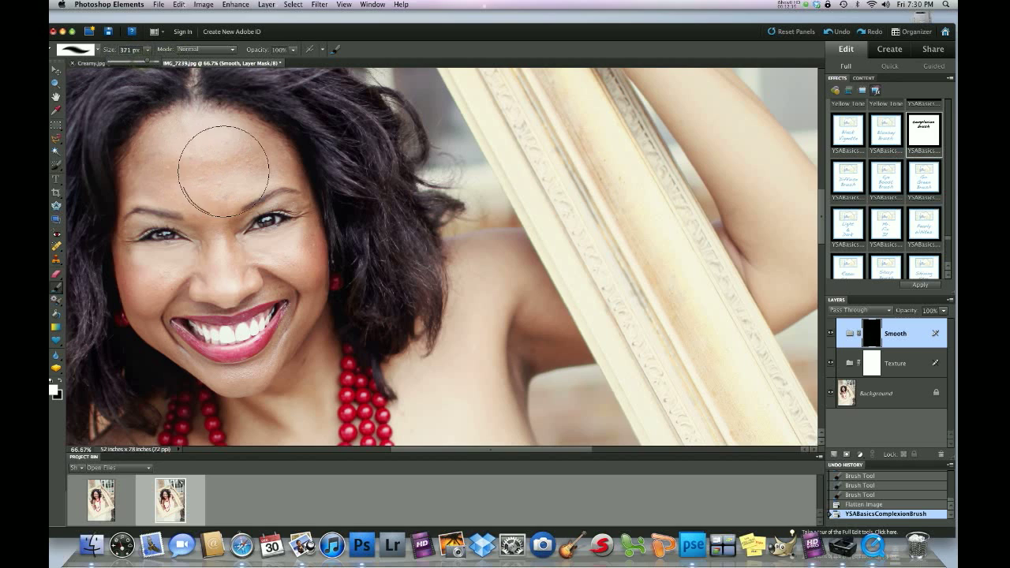
{"action": "left_click", "coordinate": [144, 61]}
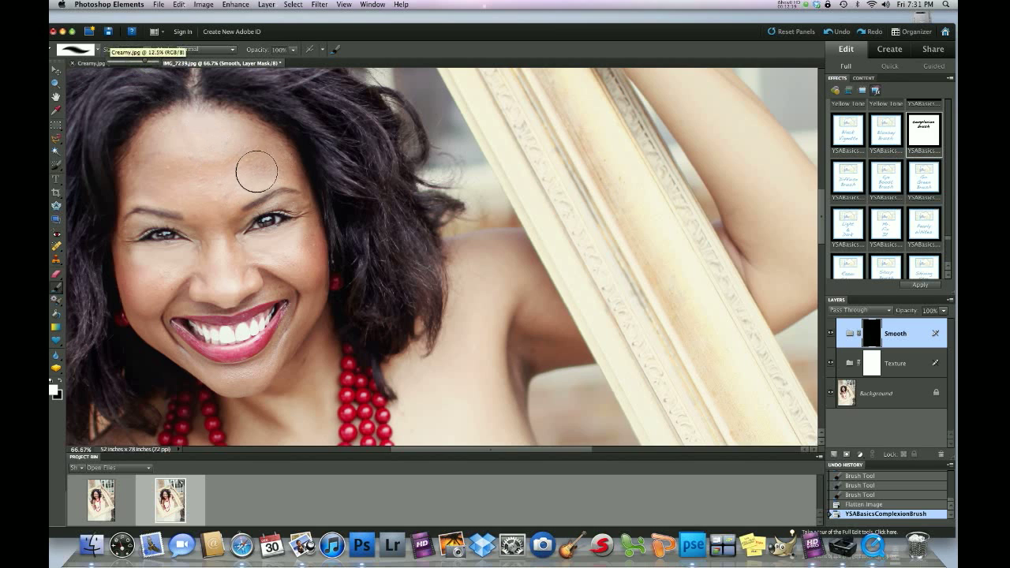
{"action": "mouse_move", "coordinate": [260, 165]}
{"action": "left_mouse_down"}
{"action": "mouse_move", "coordinate": [152, 170]}
{"action": "mouse_move", "coordinate": [153, 139]}
{"action": "mouse_move", "coordinate": [219, 138]}
{"action": "mouse_move", "coordinate": [255, 153]}
{"action": "mouse_move", "coordinate": [242, 180]}
{"action": "mouse_move", "coordinate": [208, 202]}
{"action": "left_mouse_up"}
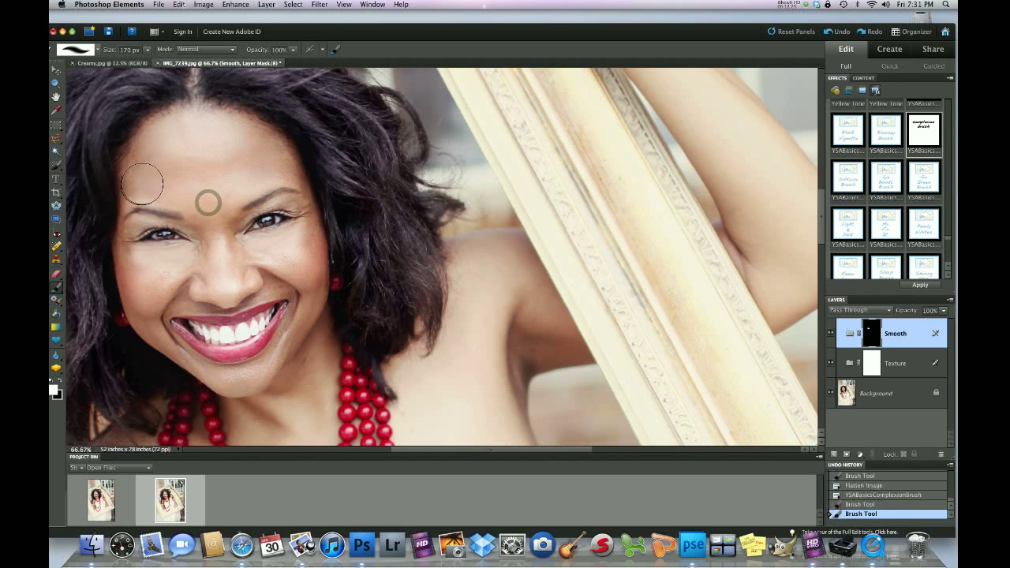
{"action": "mouse_move", "coordinate": [138, 184]}
{"action": "left_mouse_down"}
{"action": "mouse_move", "coordinate": [160, 142]}
{"action": "mouse_move", "coordinate": [232, 142]}
{"action": "mouse_move", "coordinate": [268, 160]}
{"action": "mouse_move", "coordinate": [206, 142]}
{"action": "mouse_move", "coordinate": [210, 182]}
{"action": "mouse_move", "coordinate": [195, 183]}
{"action": "left_mouse_up"}
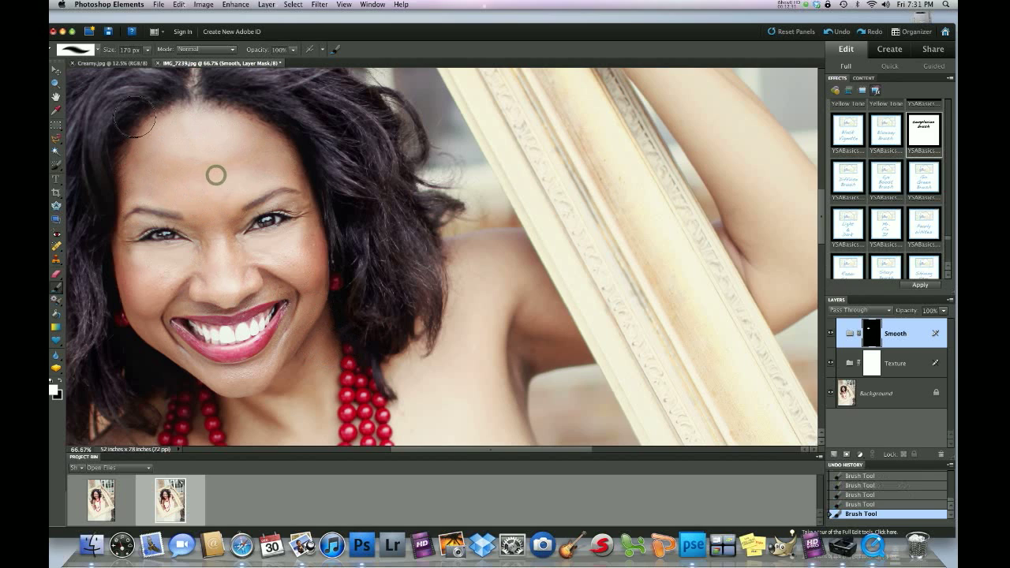
Step: Set the brush size to 85 px and paint on the Smooth mask over the cheeks, under the eyes and along the nose
{"action": "left_click_drag", "start_coordinate": [143, 63], "coordinate": [142, 63]}
{"action": "left_click", "coordinate": [256, 252]}
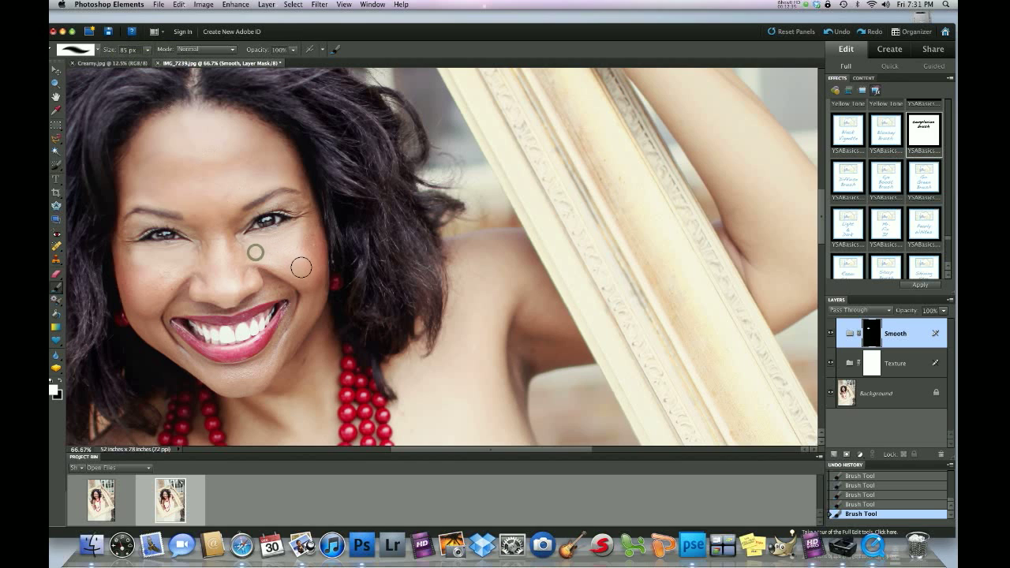
{"action": "mouse_move", "coordinate": [308, 276]}
{"action": "left_mouse_down"}
{"action": "mouse_move", "coordinate": [307, 235]}
{"action": "mouse_move", "coordinate": [311, 281]}
{"action": "left_mouse_up"}
{"action": "left_click_drag", "start_coordinate": [268, 242], "coordinate": [236, 254]}
{"action": "mouse_move", "coordinate": [234, 253]}
{"action": "left_mouse_down"}
{"action": "mouse_move", "coordinate": [215, 232]}
{"action": "mouse_move", "coordinate": [220, 210]}
{"action": "mouse_move", "coordinate": [207, 221]}
{"action": "mouse_move", "coordinate": [209, 243]}
{"action": "mouse_move", "coordinate": [199, 220]}
{"action": "left_mouse_up"}
{"action": "mouse_move", "coordinate": [180, 267]}
{"action": "left_mouse_down"}
{"action": "mouse_move", "coordinate": [146, 305]}
{"action": "mouse_move", "coordinate": [159, 271]}
{"action": "mouse_move", "coordinate": [126, 259]}
{"action": "mouse_move", "coordinate": [135, 307]}
{"action": "left_mouse_up"}
{"action": "left_click", "coordinate": [221, 292]}
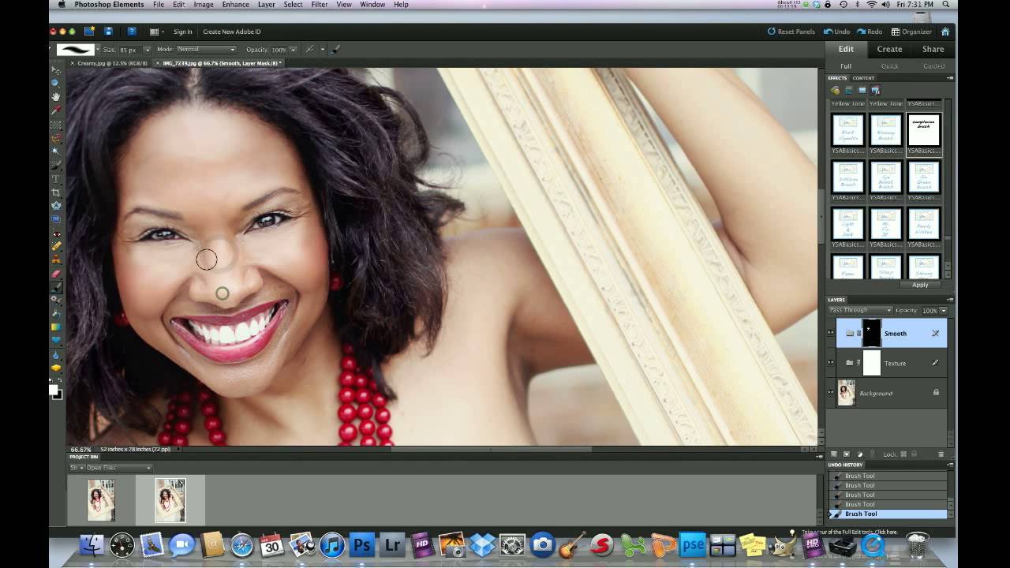
{"action": "left_click", "coordinate": [190, 255]}
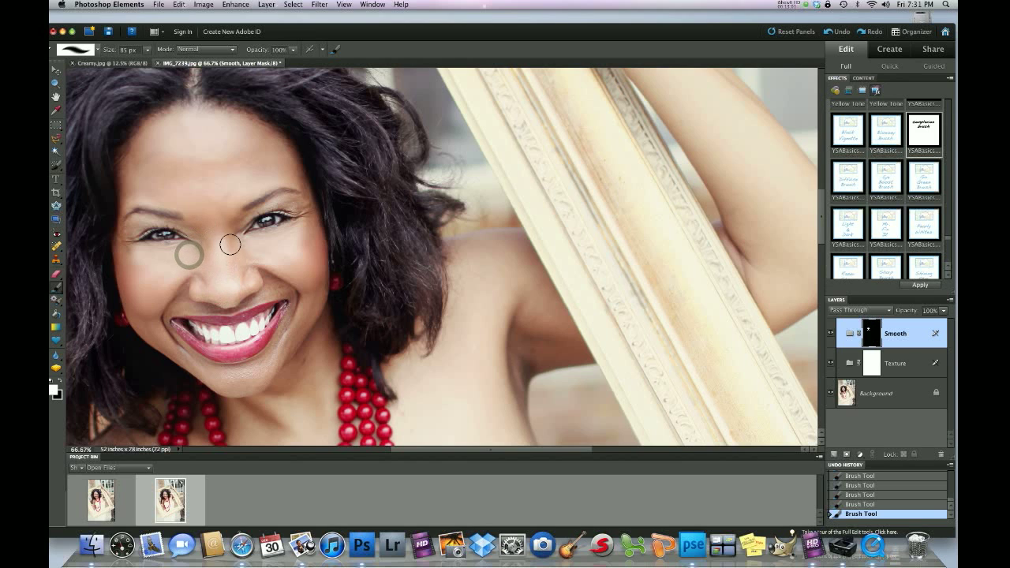
{"action": "left_click", "coordinate": [229, 242]}
{"action": "left_click", "coordinate": [226, 256]}
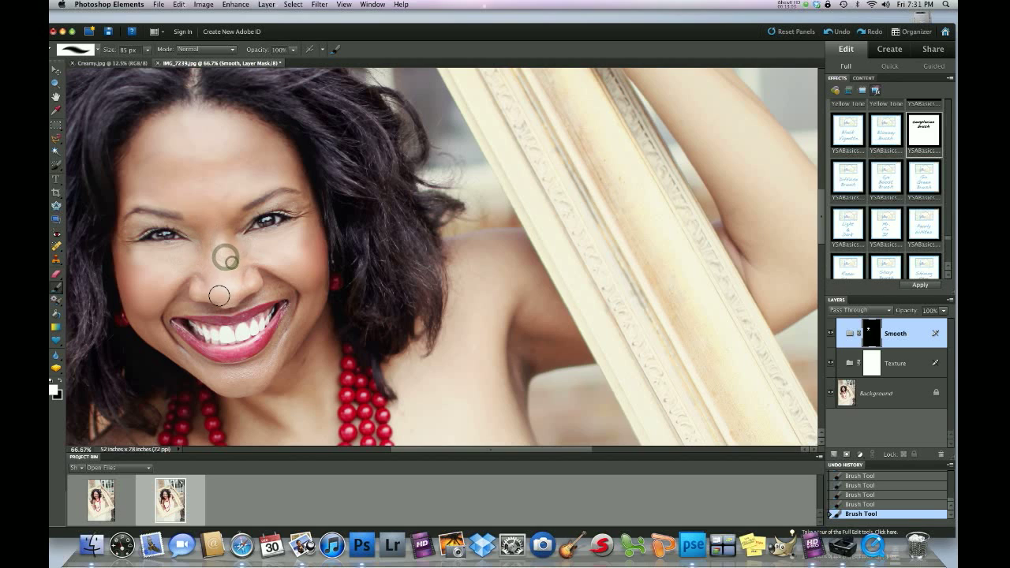
Step: Reduce the brush size to 47 px and smooth the skin beside the nostrils and above the upper lip
{"action": "left_click", "coordinate": [146, 50]}
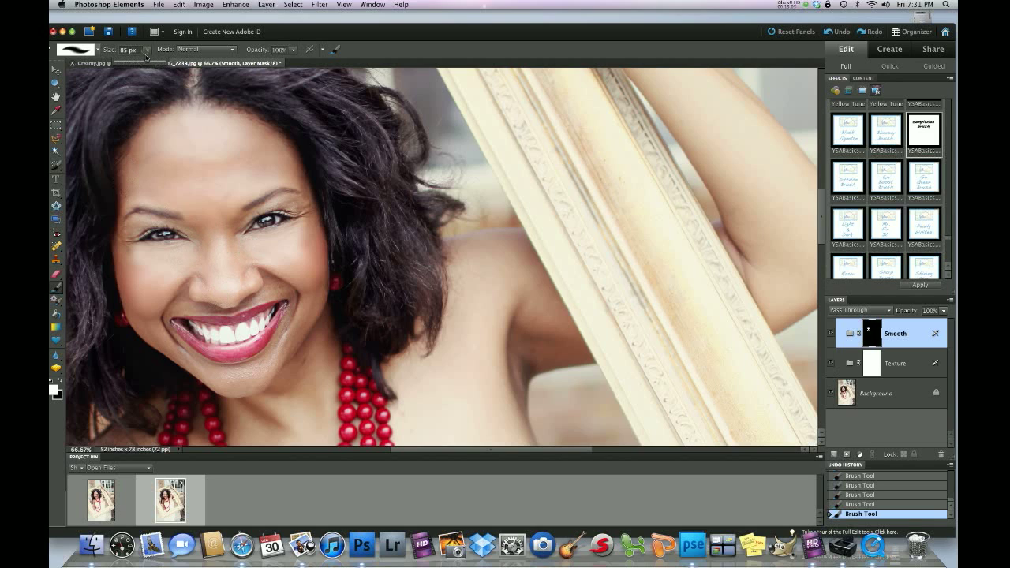
{"action": "left_click", "coordinate": [193, 283]}
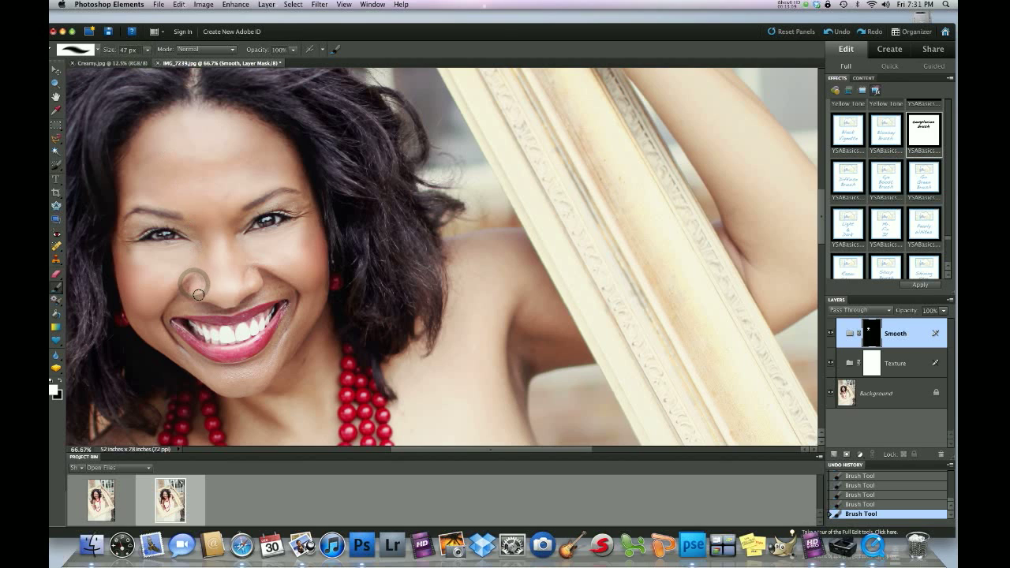
{"action": "left_click", "coordinate": [253, 277]}
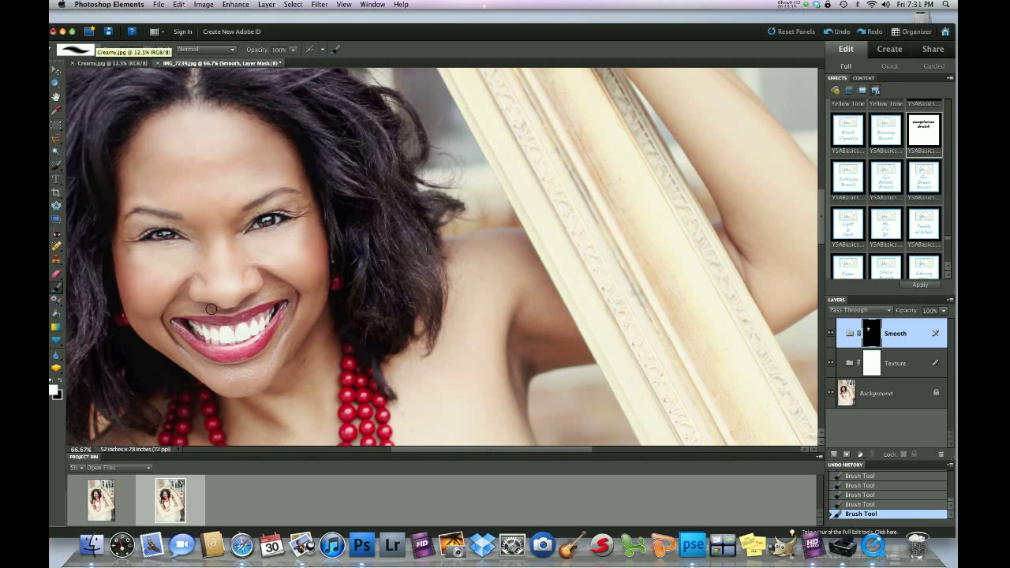
{"action": "mouse_move", "coordinate": [211, 310]}
{"action": "left_mouse_down"}
{"action": "mouse_move", "coordinate": [175, 309]}
{"action": "mouse_move", "coordinate": [185, 293]}
{"action": "left_mouse_up"}
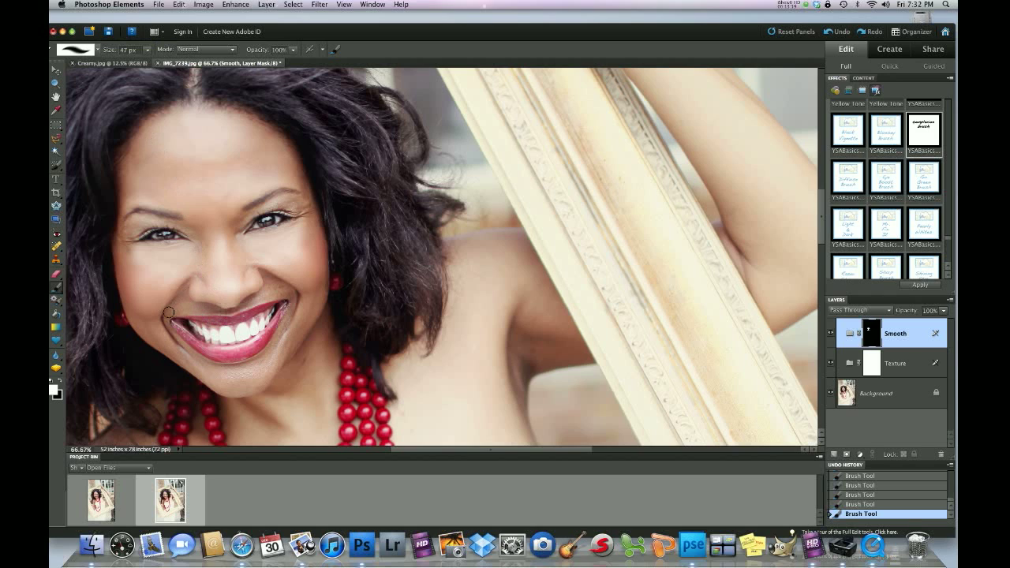
{"action": "mouse_move", "coordinate": [249, 301]}
{"action": "left_mouse_down"}
{"action": "mouse_move", "coordinate": [282, 290]}
{"action": "mouse_move", "coordinate": [275, 285]}
{"action": "left_mouse_up"}
Step: Set the brush size to 67 px and paint smoothing over the chin, jawline and lower cheeks
{"action": "left_click", "coordinate": [146, 51]}
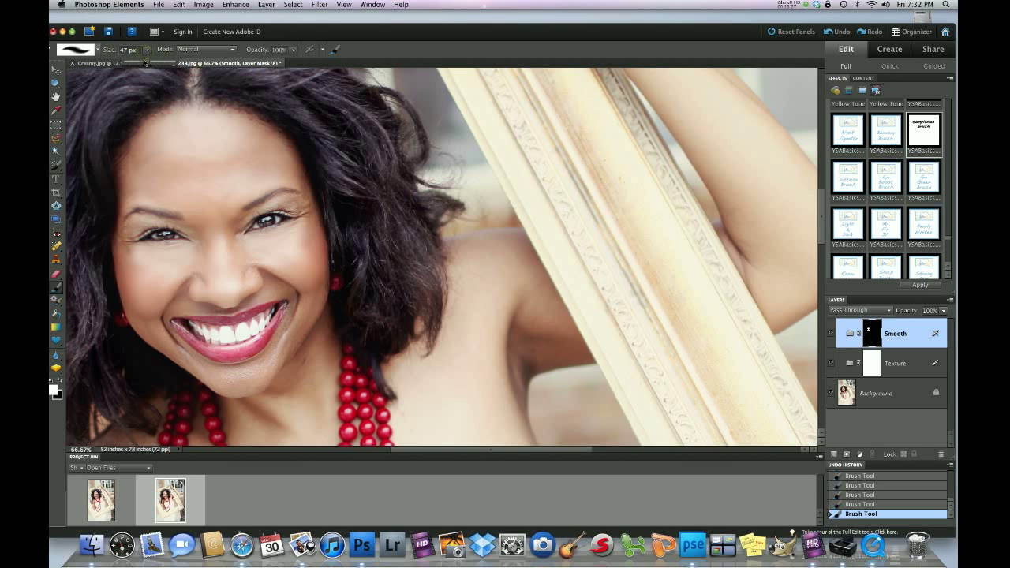
{"action": "left_click_drag", "start_coordinate": [150, 64], "coordinate": [152, 63]}
{"action": "mouse_move", "coordinate": [256, 382]}
{"action": "left_mouse_down"}
{"action": "mouse_move", "coordinate": [224, 385]}
{"action": "mouse_move", "coordinate": [258, 370]}
{"action": "mouse_move", "coordinate": [207, 372]}
{"action": "mouse_move", "coordinate": [130, 313]}
{"action": "left_mouse_up"}
{"action": "mouse_move", "coordinate": [279, 350]}
{"action": "left_mouse_down"}
{"action": "mouse_move", "coordinate": [261, 372]}
{"action": "mouse_move", "coordinate": [304, 324]}
{"action": "mouse_move", "coordinate": [316, 282]}
{"action": "mouse_move", "coordinate": [288, 370]}
{"action": "mouse_move", "coordinate": [267, 360]}
{"action": "left_mouse_up"}
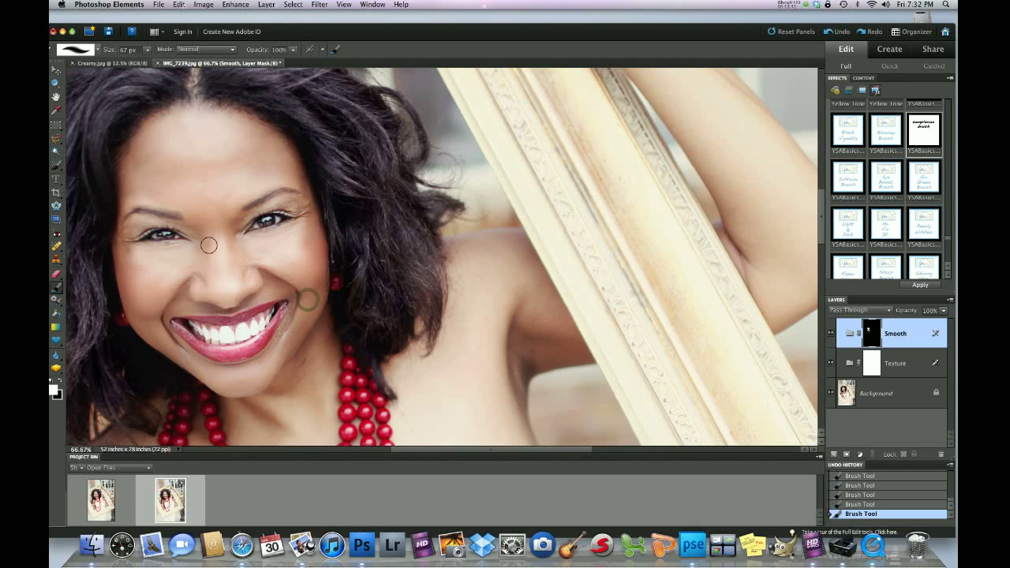
Step: Return the brush to 47 px and touch up the skin at the mouth corner, beside the nose and near the eyebrows
{"action": "left_click", "coordinate": [148, 50]}
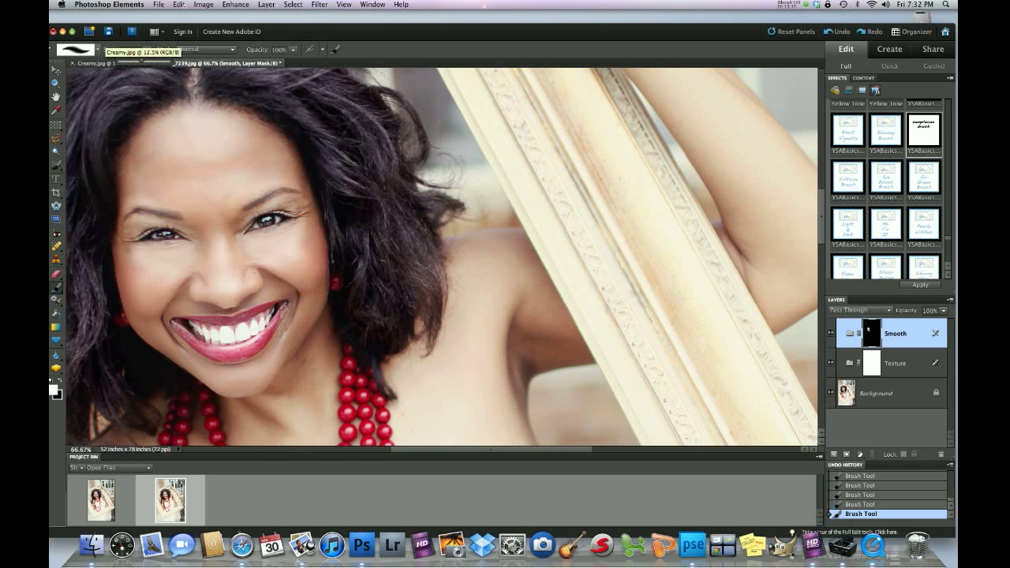
{"action": "left_click", "coordinate": [286, 320]}
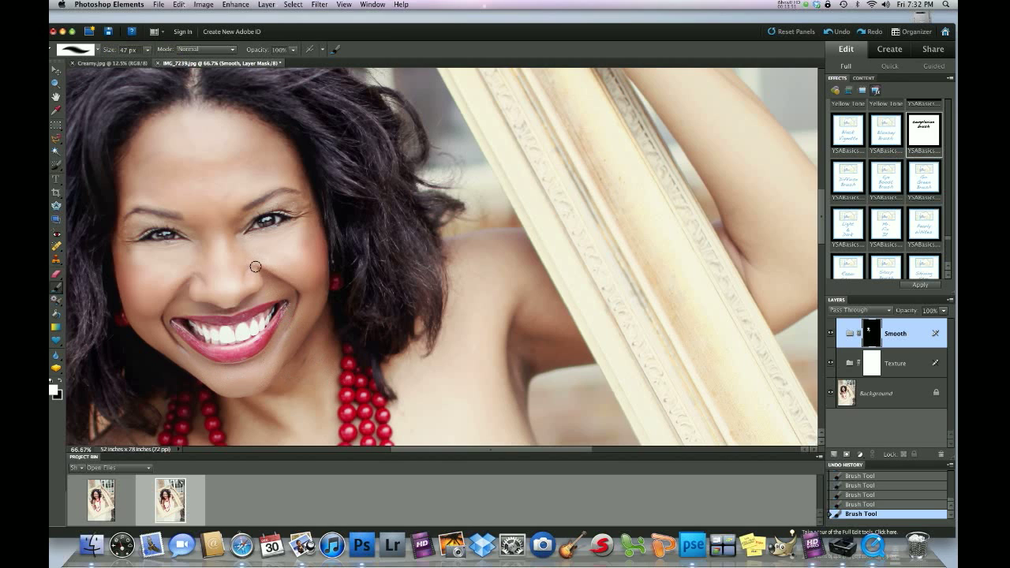
{"action": "left_click", "coordinate": [256, 264]}
{"action": "left_click", "coordinate": [196, 282]}
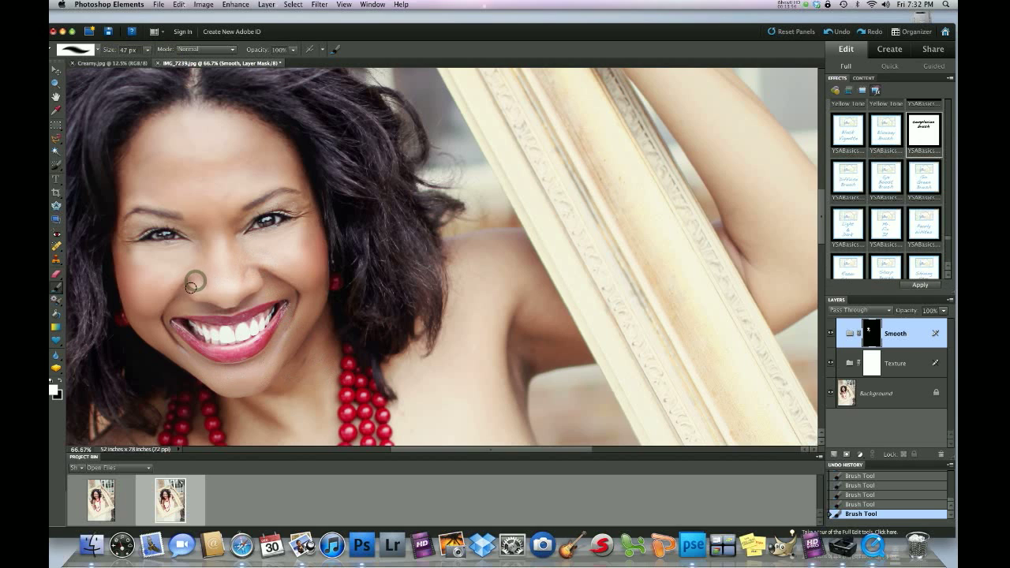
{"action": "left_click", "coordinate": [289, 204]}
{"action": "left_click", "coordinate": [178, 224]}
Step: Compare the face with and without the Smooth layer group, and view the whole photo at 12.5%
{"action": "left_click", "coordinate": [829, 333]}
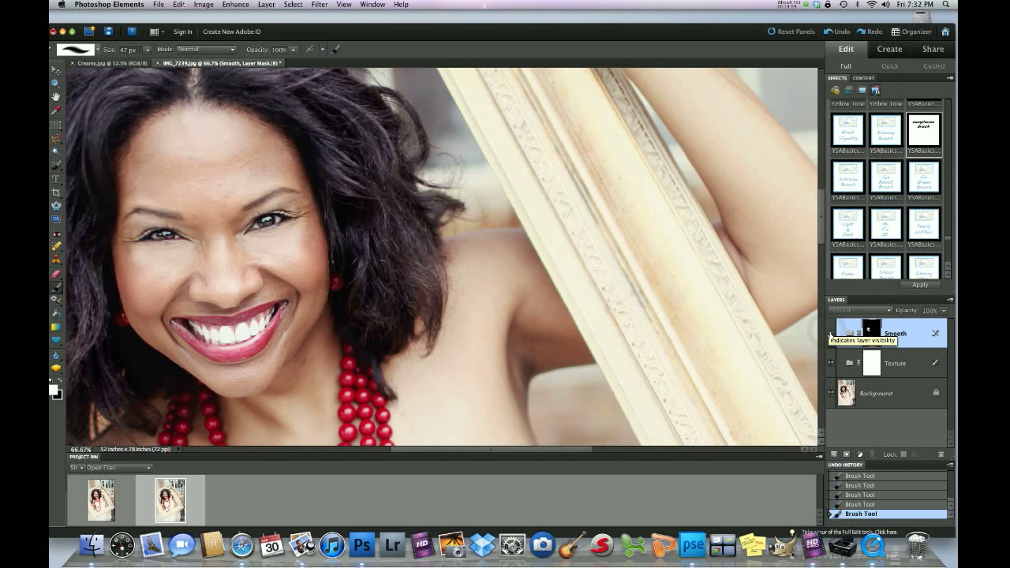
{"action": "left_click", "coordinate": [830, 334]}
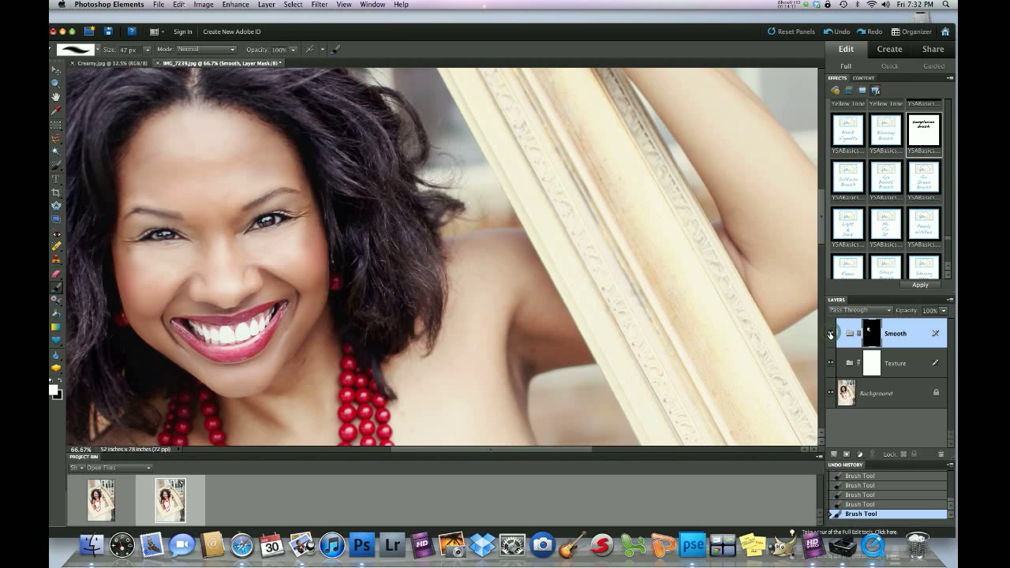
{"action": "left_click", "coordinate": [830, 335]}
{"action": "left_click", "coordinate": [830, 333]}
{"action": "key", "text": "super+minus"}
{"action": "key", "text": "super+minus"}
{"action": "key", "text": "super+minus"}
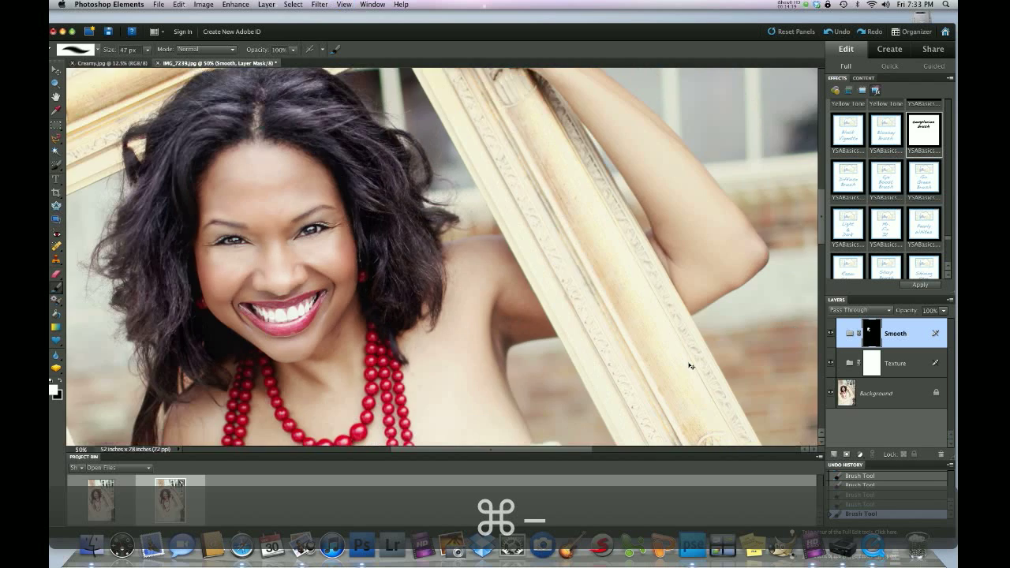
{"action": "key", "text": "super+minus"}
{"action": "key", "text": "super+minus"}
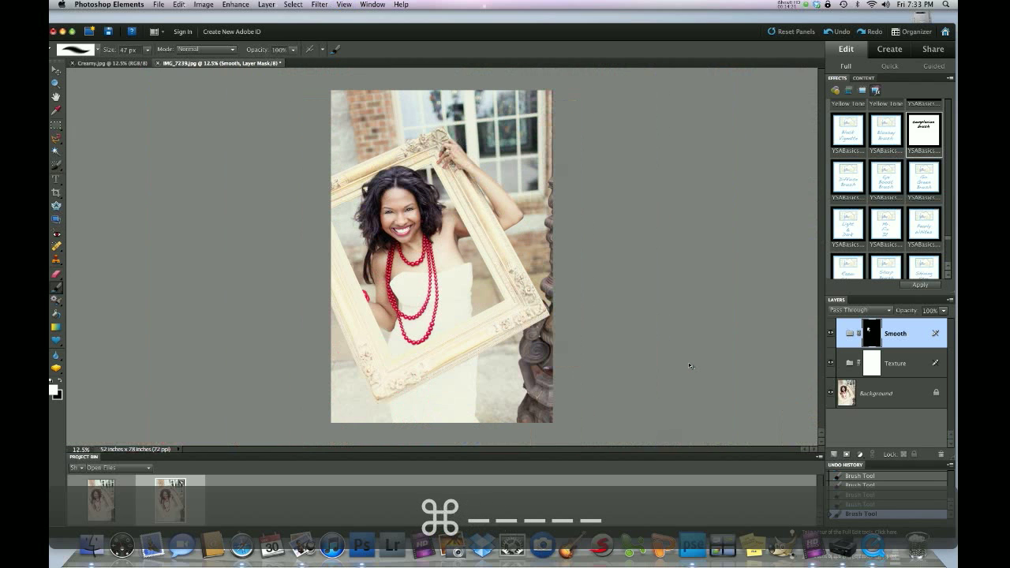